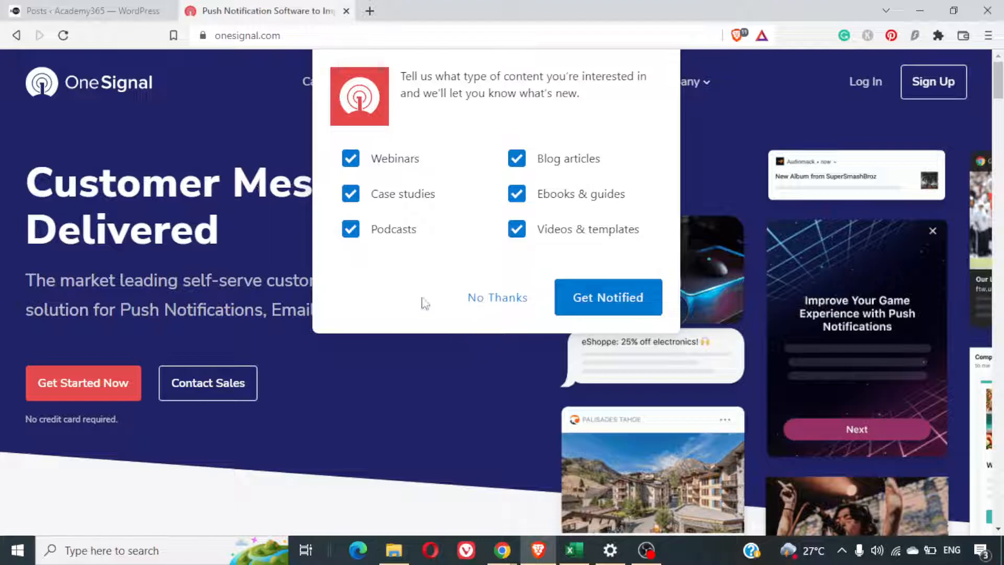
# Dismiss the content notification offer, log in to OneSignal with the Google account, and decline the updates subscription.
pyautogui.click(475, 307)
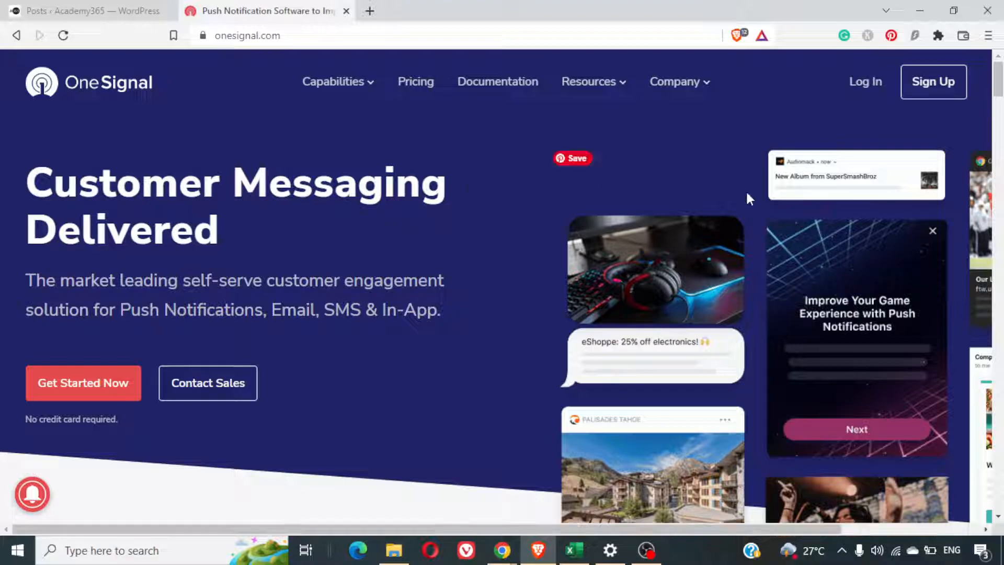
pyautogui.click(861, 89)
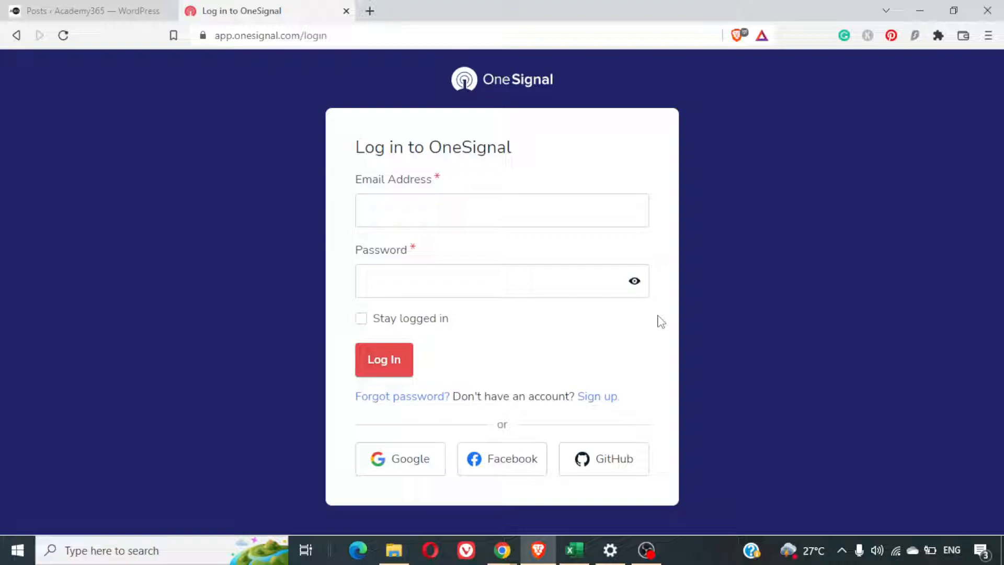
pyautogui.click(412, 465)
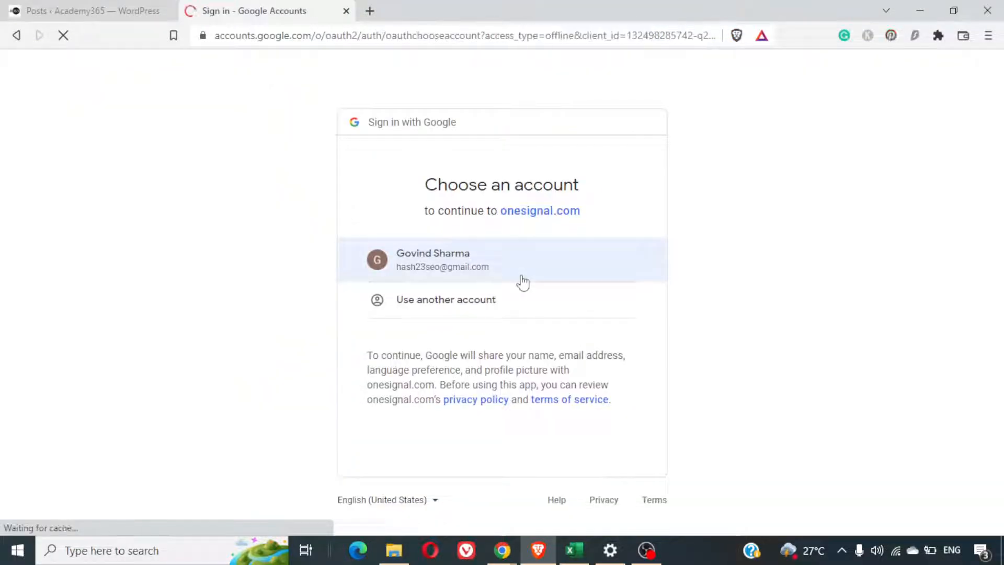
pyautogui.click(523, 283)
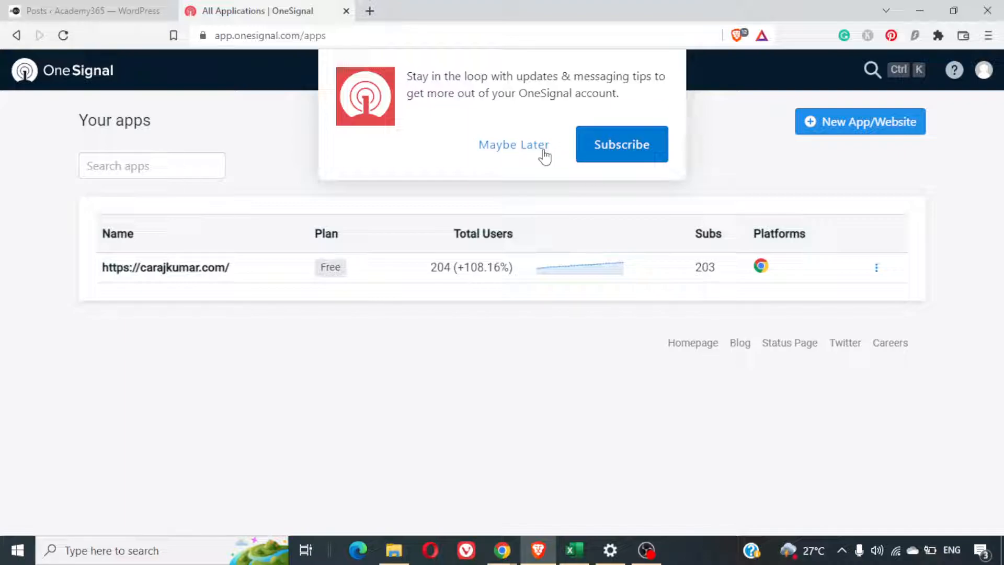
pyautogui.click(512, 146)
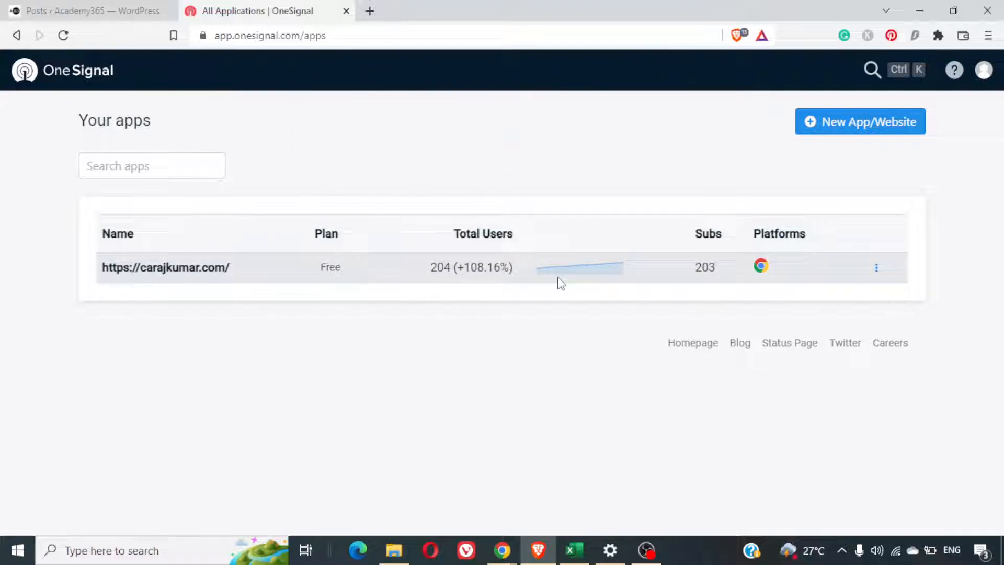
# Create a new app/website named Academy365.net with the Web platform and proceed to its configuration.
pyautogui.moveTo(612, 281)
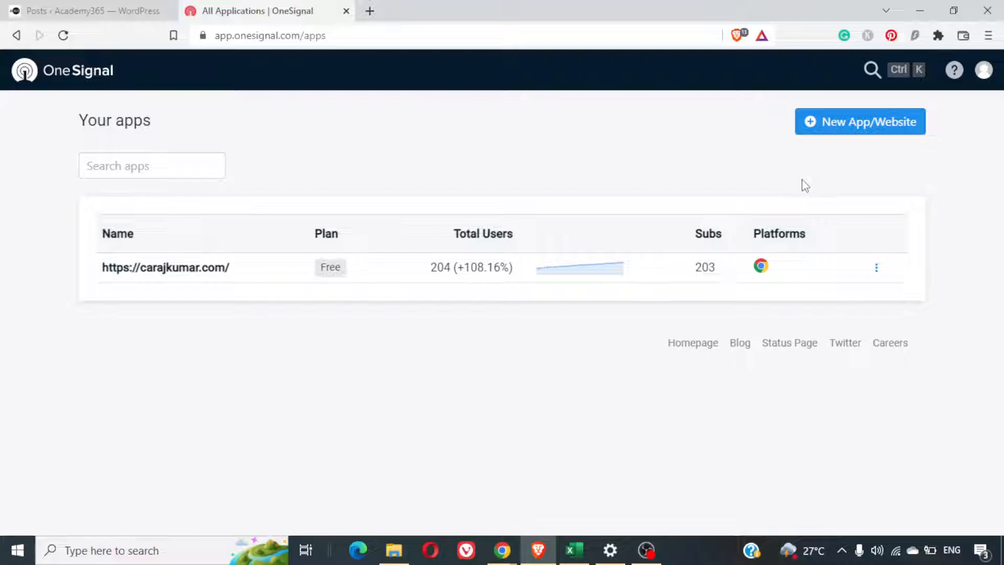
pyautogui.click(861, 138)
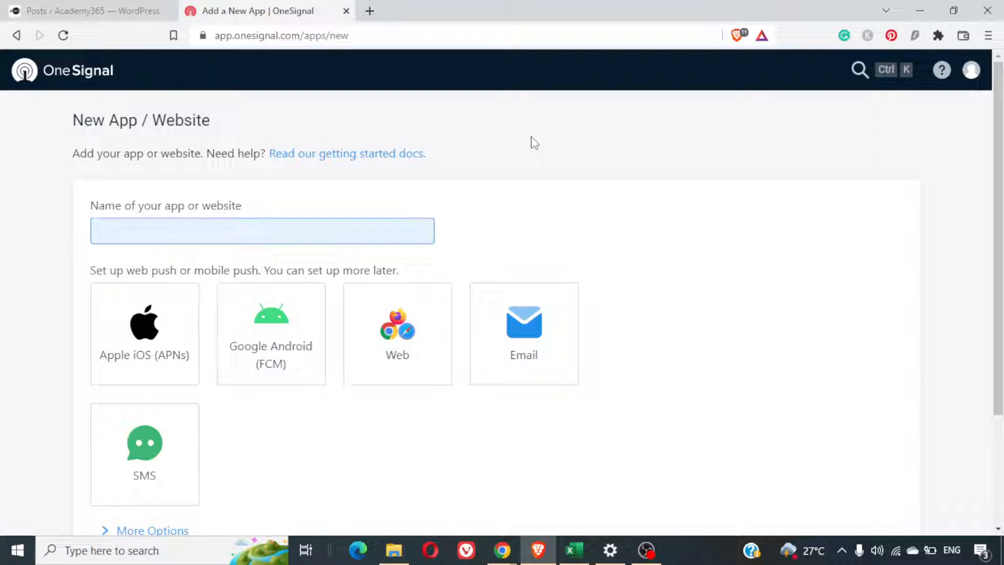
pyautogui.write('ademyt365.net')
pyautogui.scroll(-3, 749, 311)
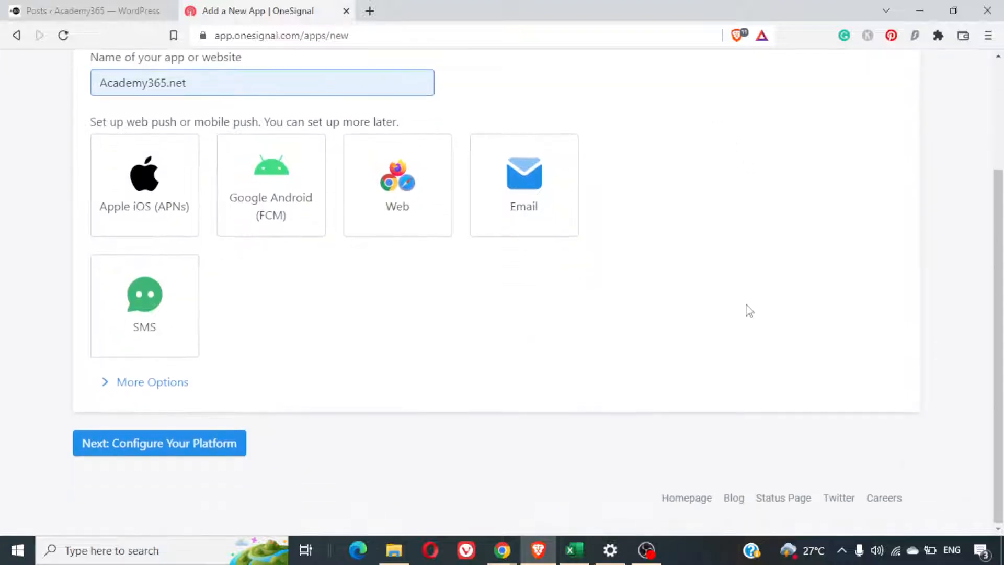
pyautogui.click(404, 195)
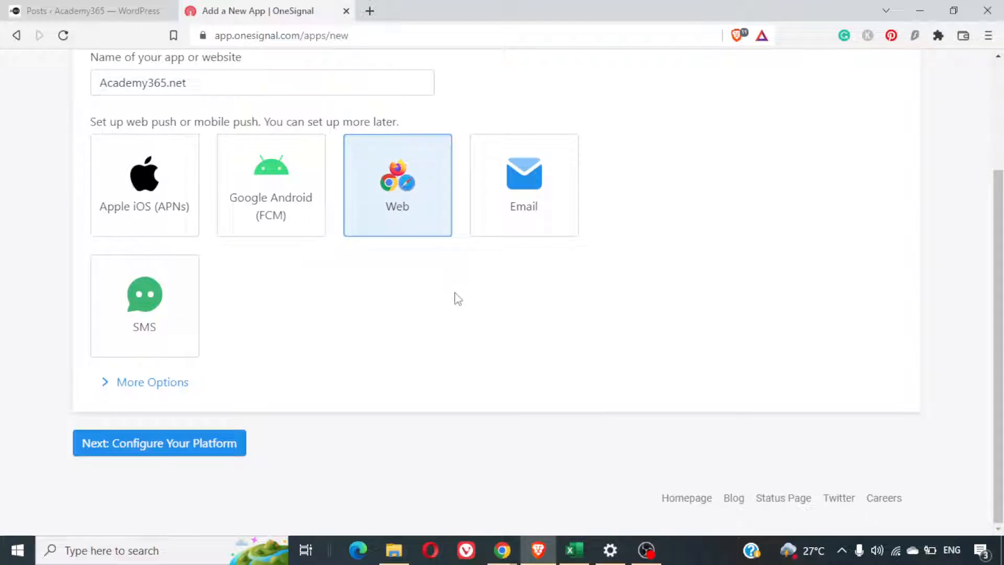
pyautogui.click(148, 442)
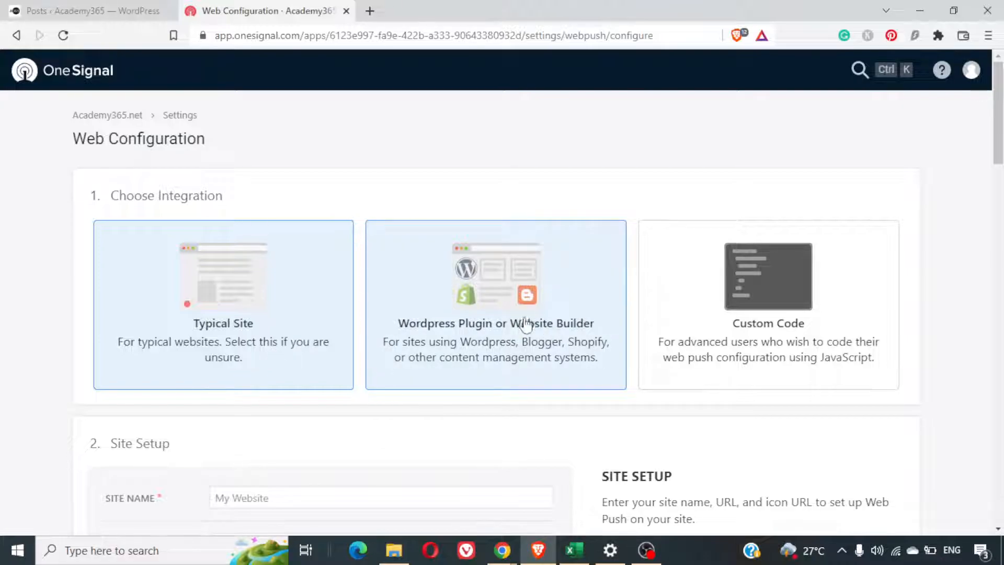
# Choose the WordPress Plugin or Website Builder integration and select WordPress as the website builder.
pyautogui.scroll(-7, 704, 303)
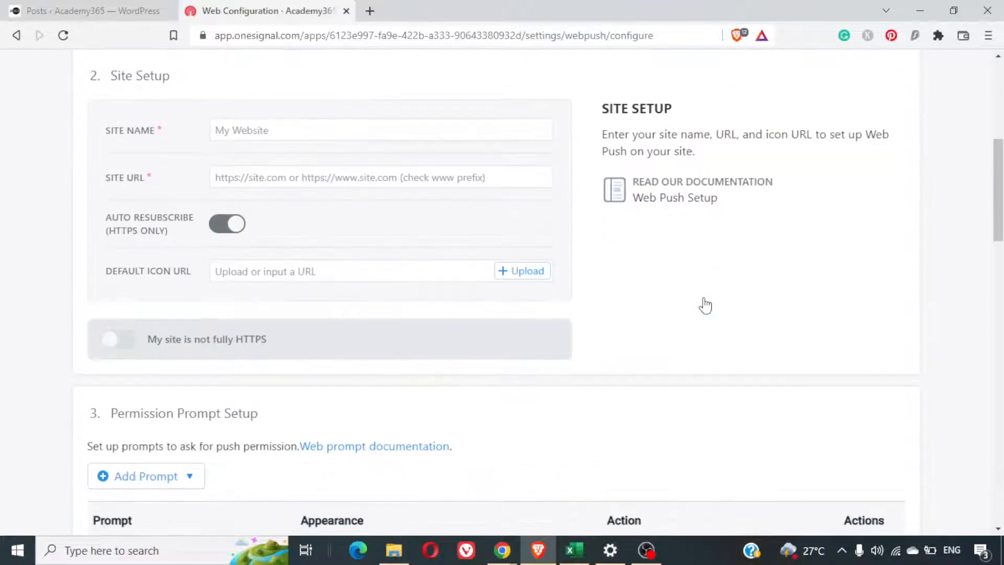
pyautogui.scroll(3, 704, 302)
pyautogui.scroll(4, 705, 304)
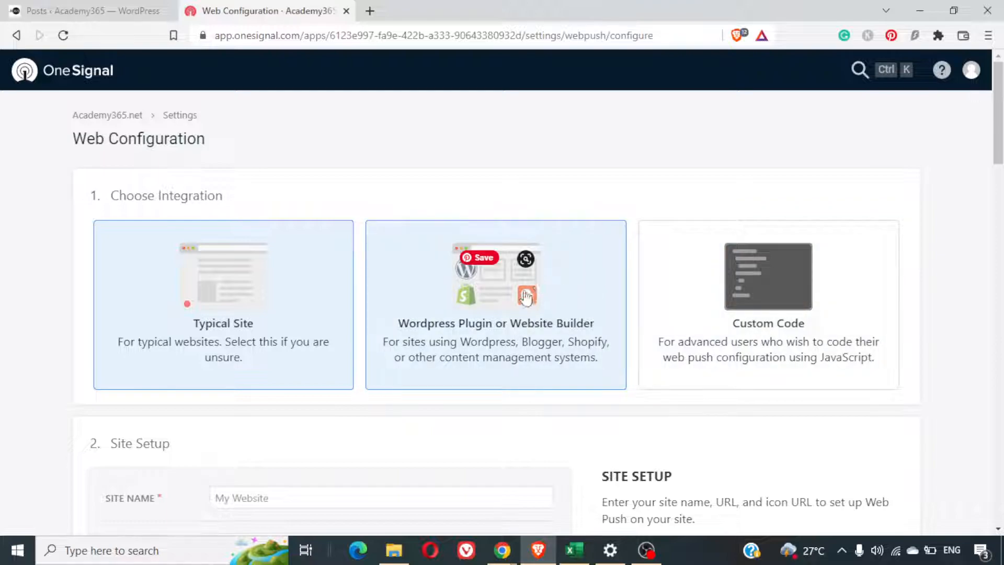
pyautogui.click(562, 306)
pyautogui.scroll(-3, 720, 303)
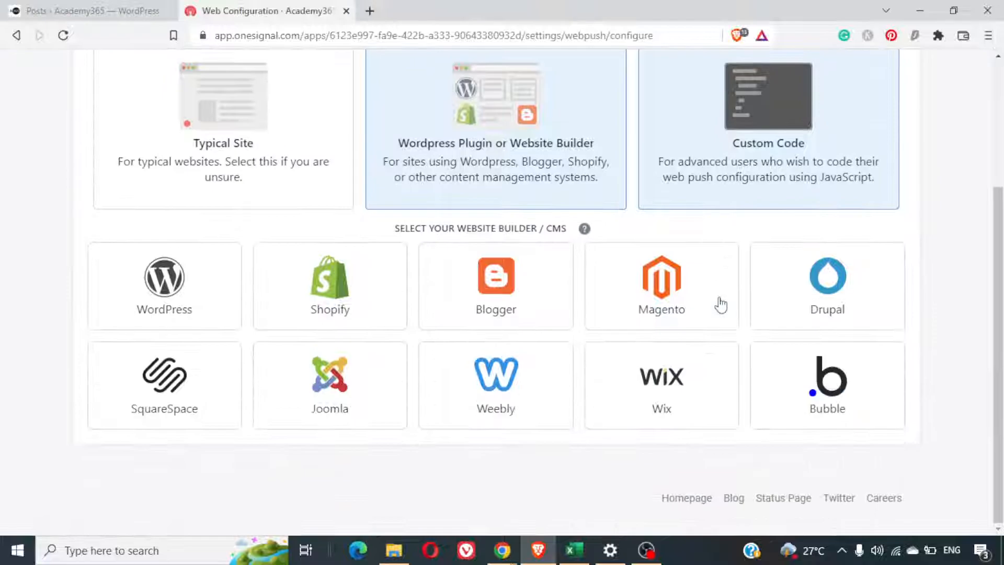
pyautogui.click(240, 285)
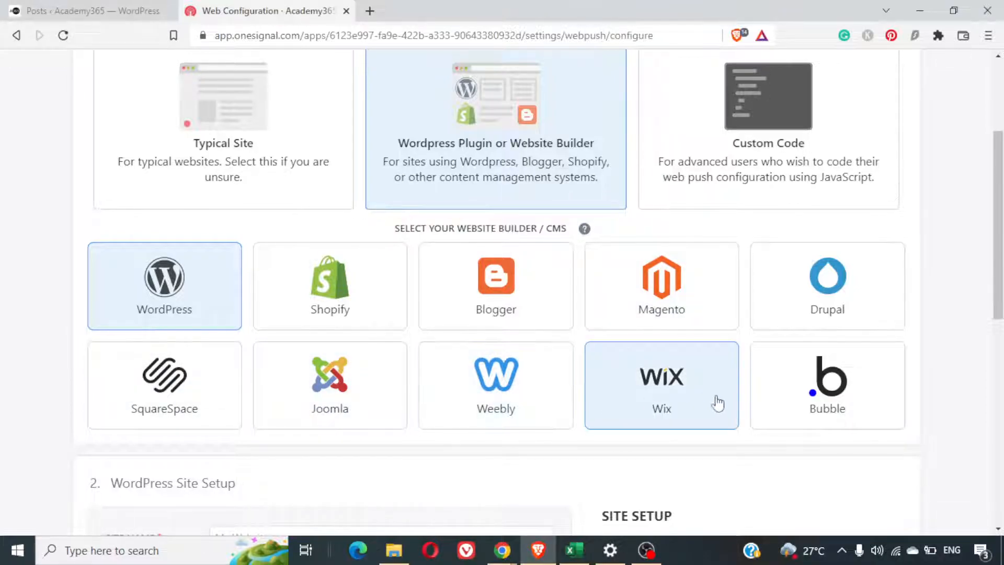
# Enter Academy365 as the site name in the WordPress site setup.
pyautogui.scroll(-3, 550, 389)
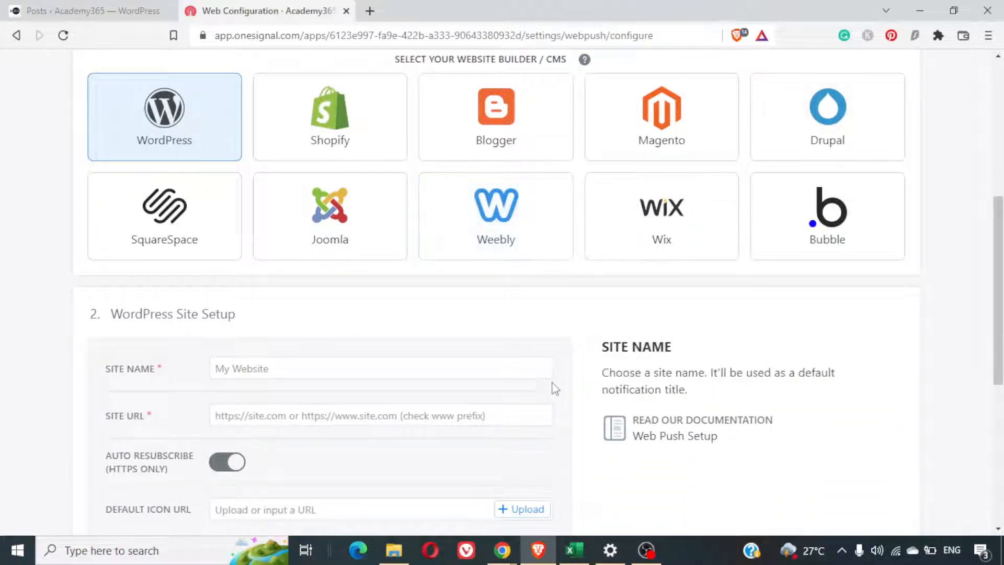
pyautogui.click(540, 367)
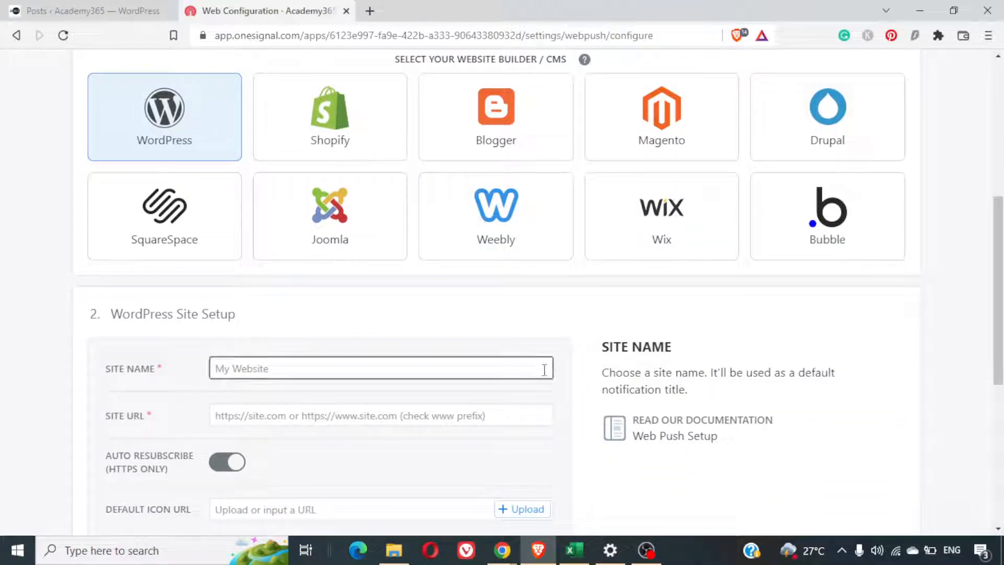
pyautogui.scroll(-2, 545, 369)
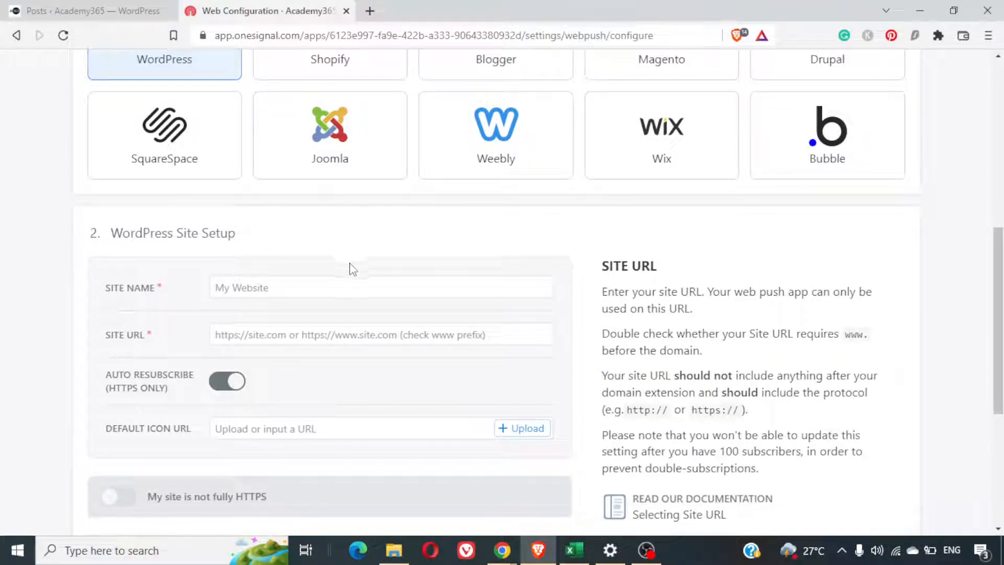
pyautogui.click(330, 277)
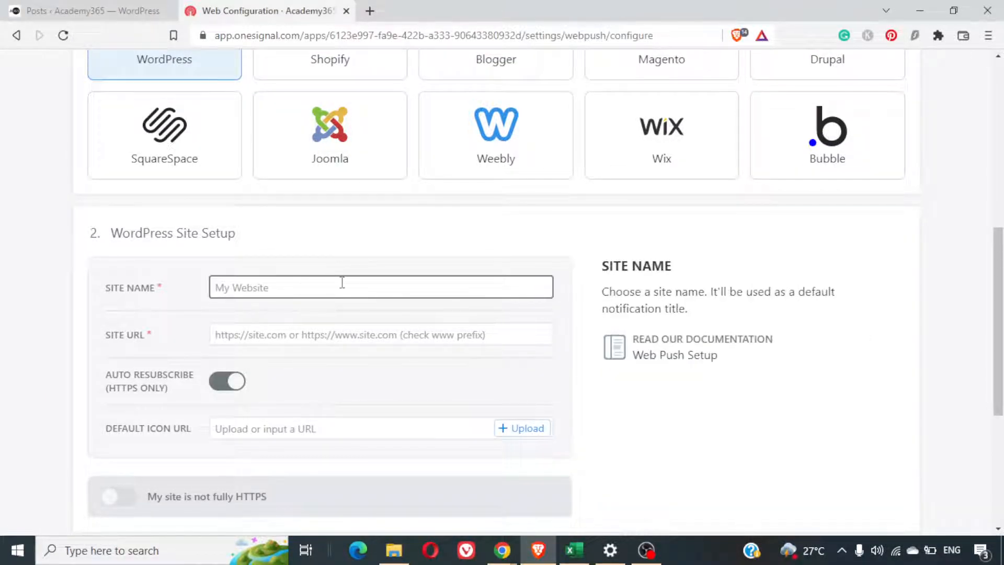
pyautogui.write('Academ')
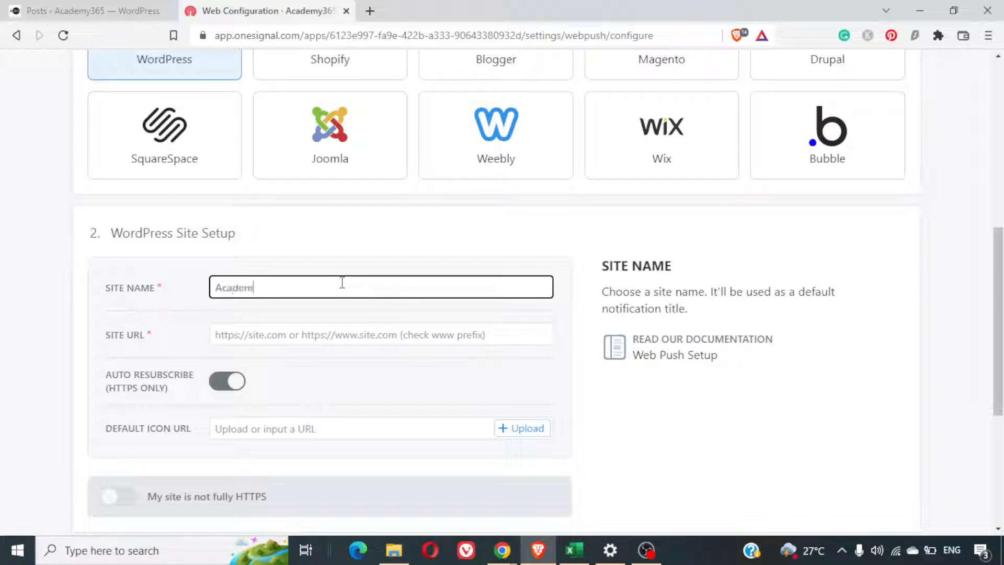
pyautogui.write('y364')
pyautogui.press('Tab')
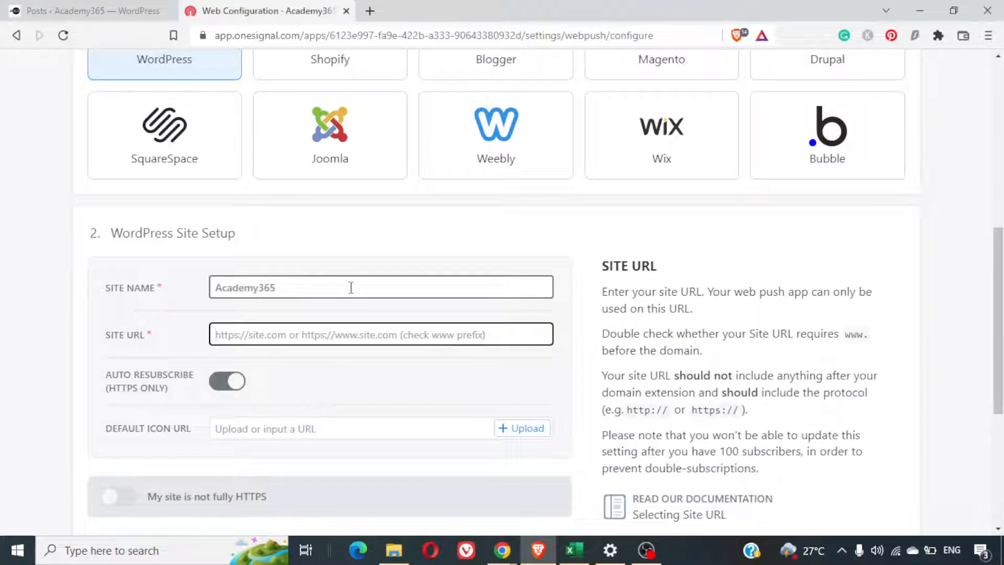
pyautogui.click(42, 11)
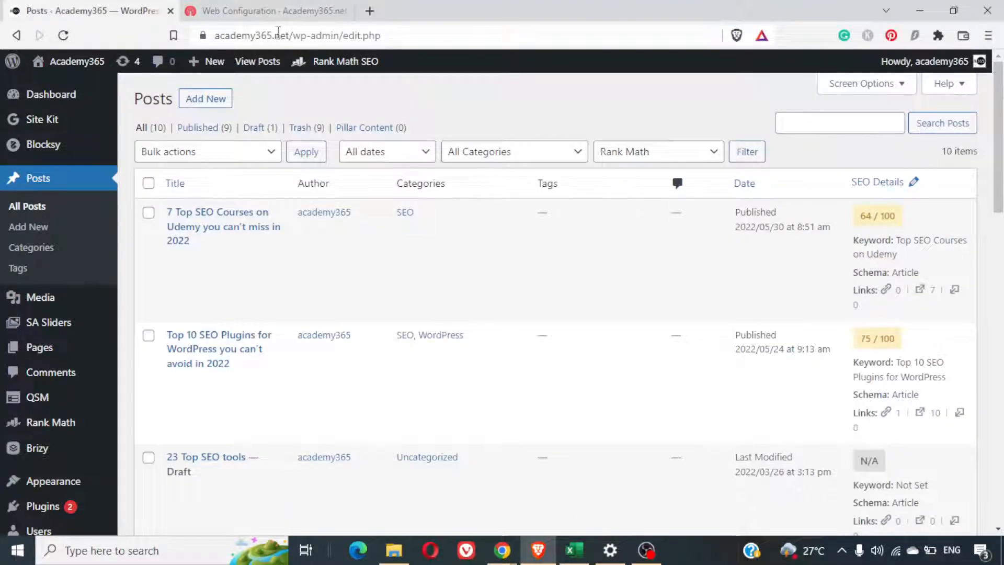
pyautogui.moveTo(282, 34); pyautogui.dragTo(175, 37)
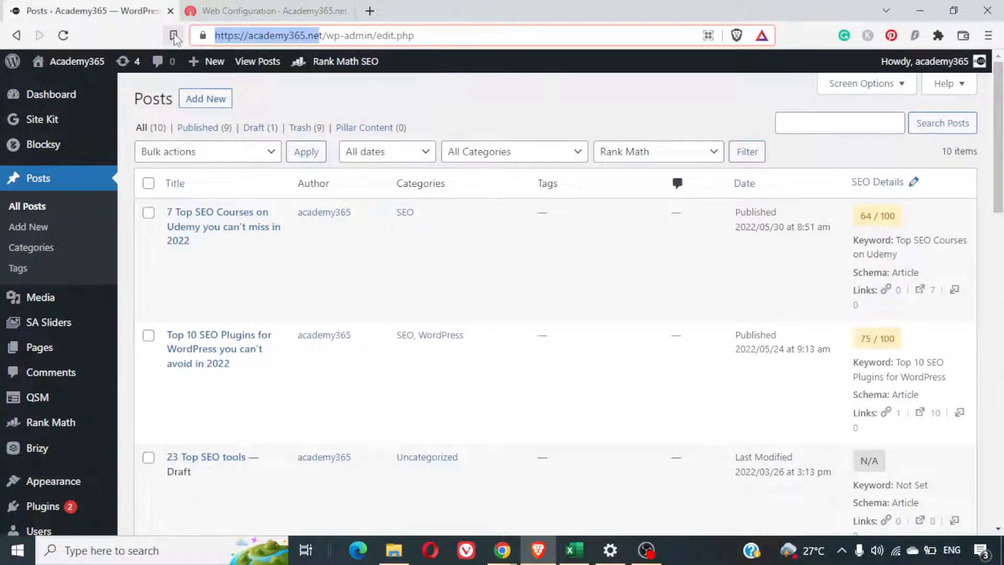
pyautogui.moveTo(323, 37); pyautogui.dragTo(207, 39)
pyautogui.hotkey('ctrl', 'c')
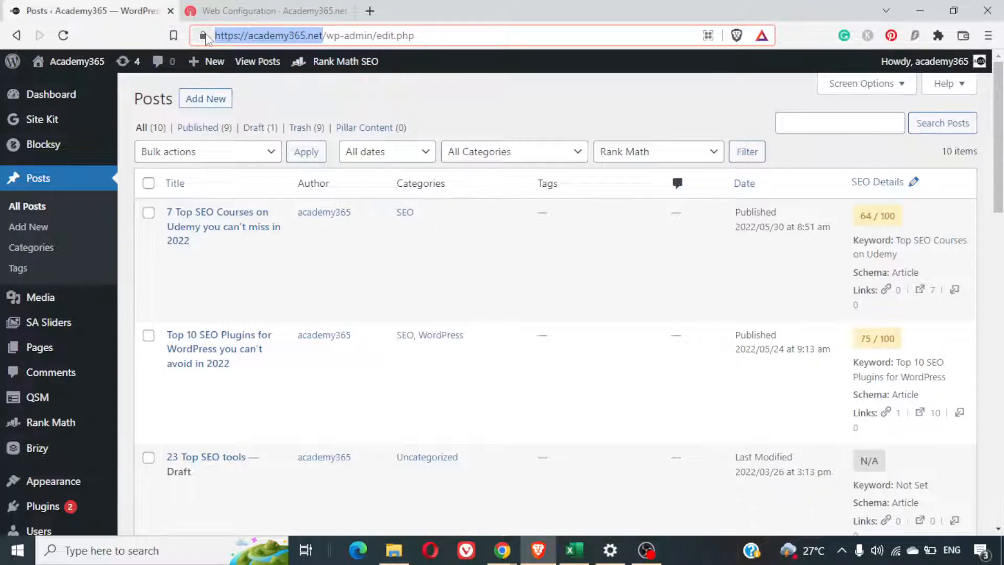
pyautogui.hotkey('ctrl', 'Tab')
pyautogui.hotkey('ctrl', 'v')
pyautogui.click(385, 360)
# Try out the Auto Resubscribe option by switching it off and back on.
pyautogui.scroll(-5, 386, 364)
pyautogui.moveTo(255, 157)
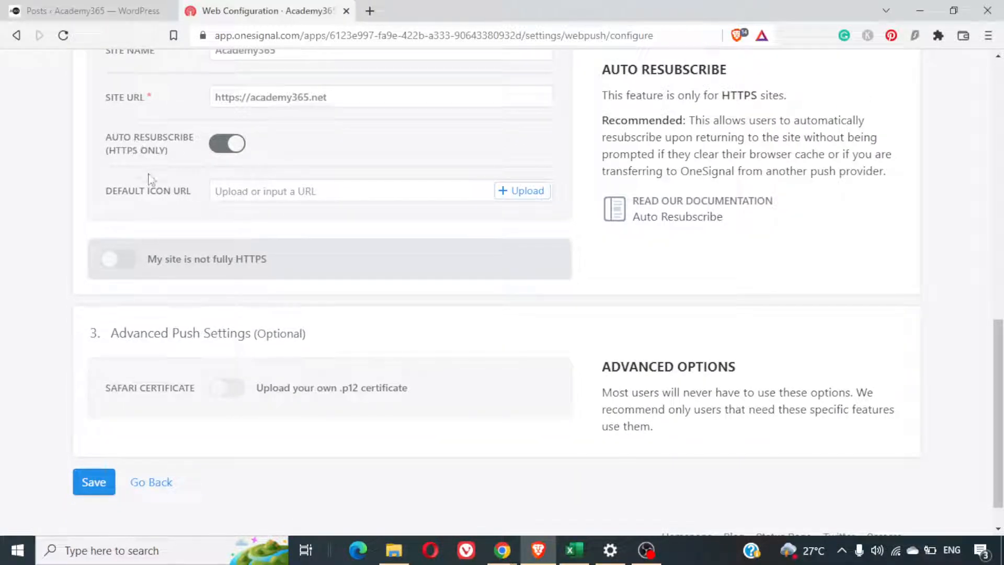
pyautogui.click(220, 146)
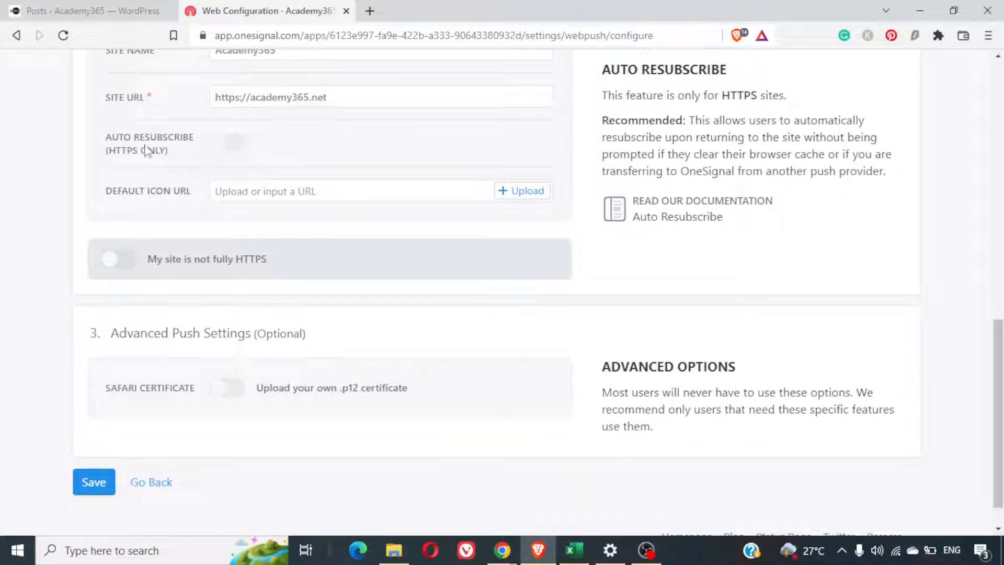
pyautogui.click(229, 144)
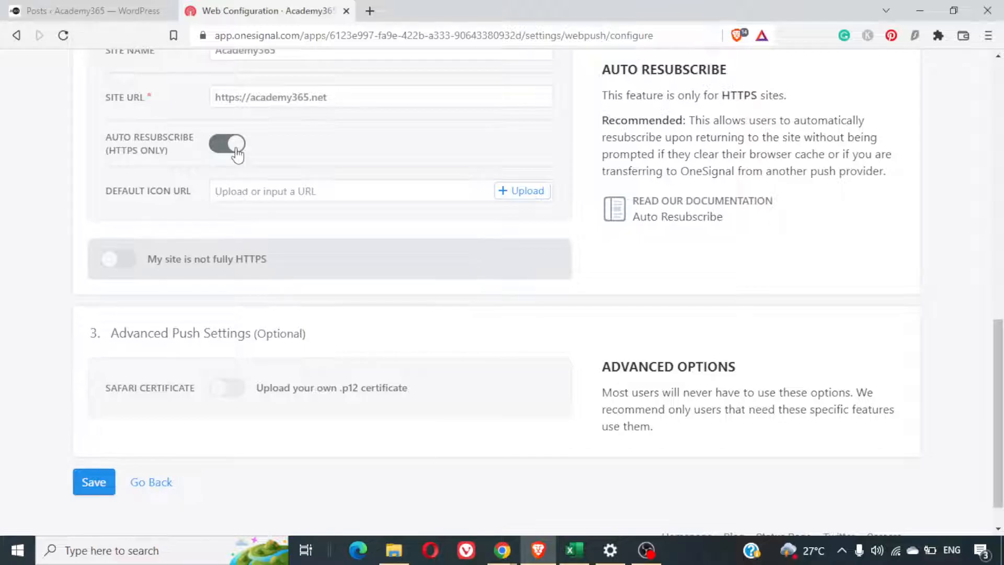
# Check the connection security information of the WordPress site and return to the OneSignal web configuration.
pyautogui.click(59, 6)
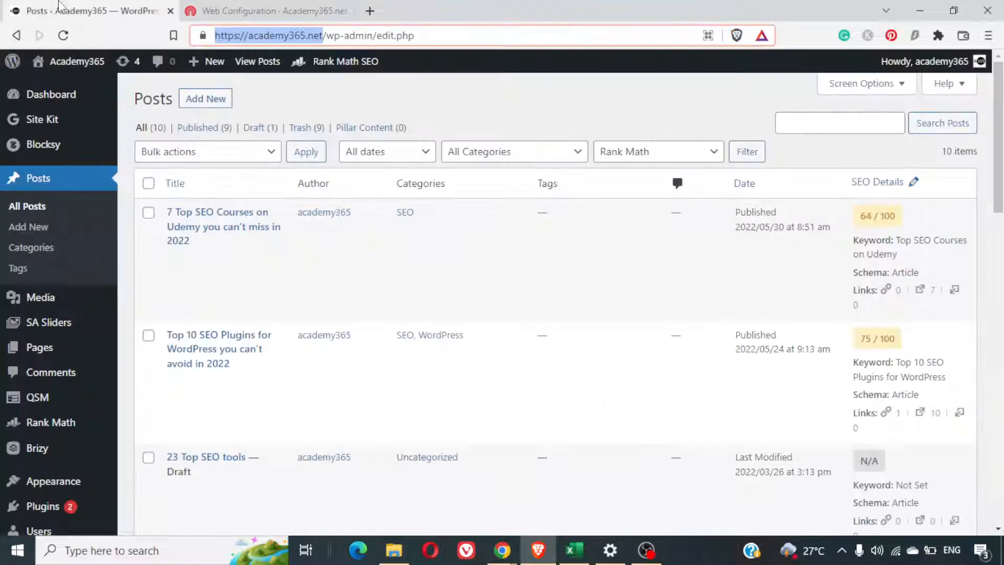
pyautogui.click(203, 35)
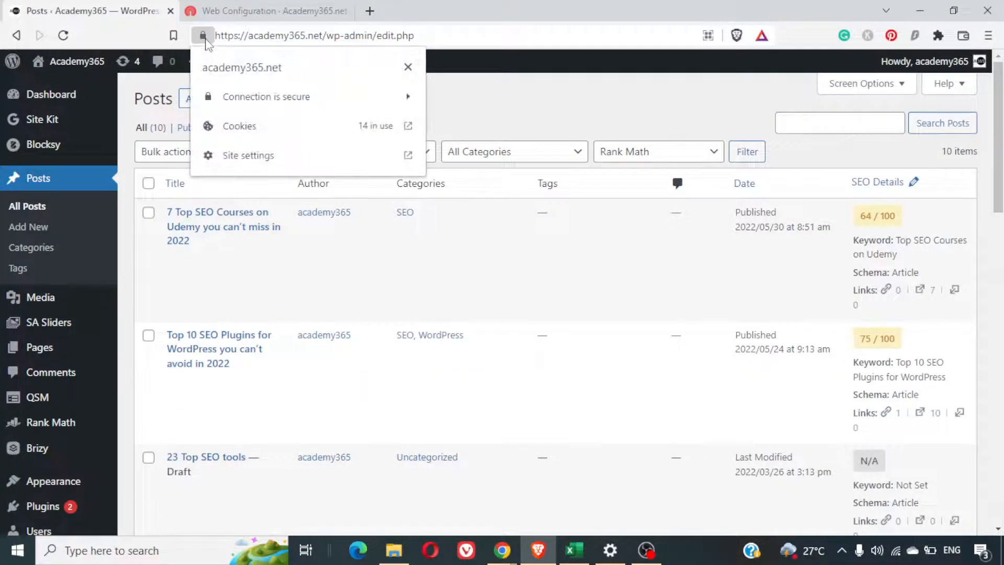
pyautogui.click(280, 7)
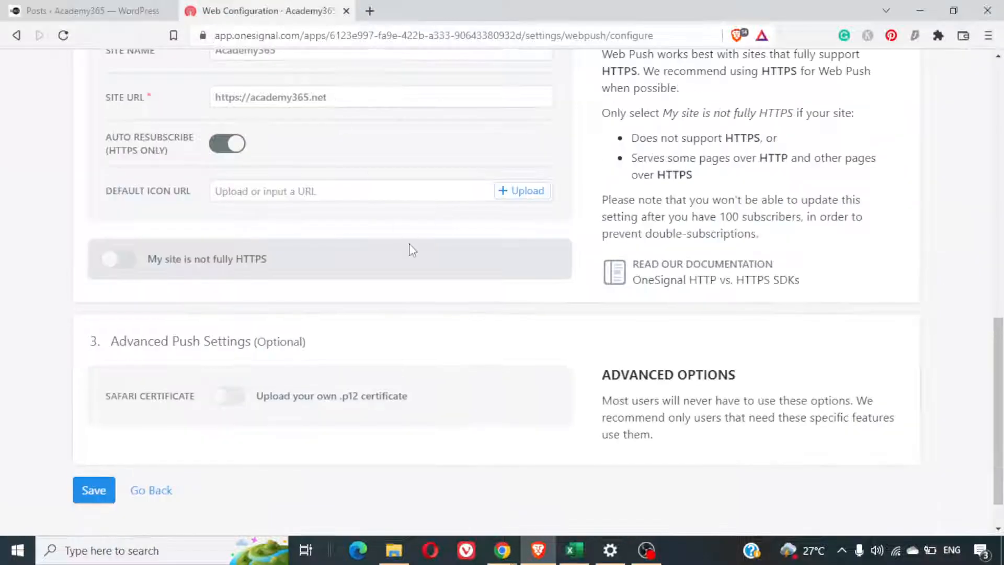
# Review the default icon URL, the not fully HTTPS option and the Safari certificate option, leaving the certificate upload off.
pyautogui.scroll(-2, 408, 247)
pyautogui.click(299, 150)
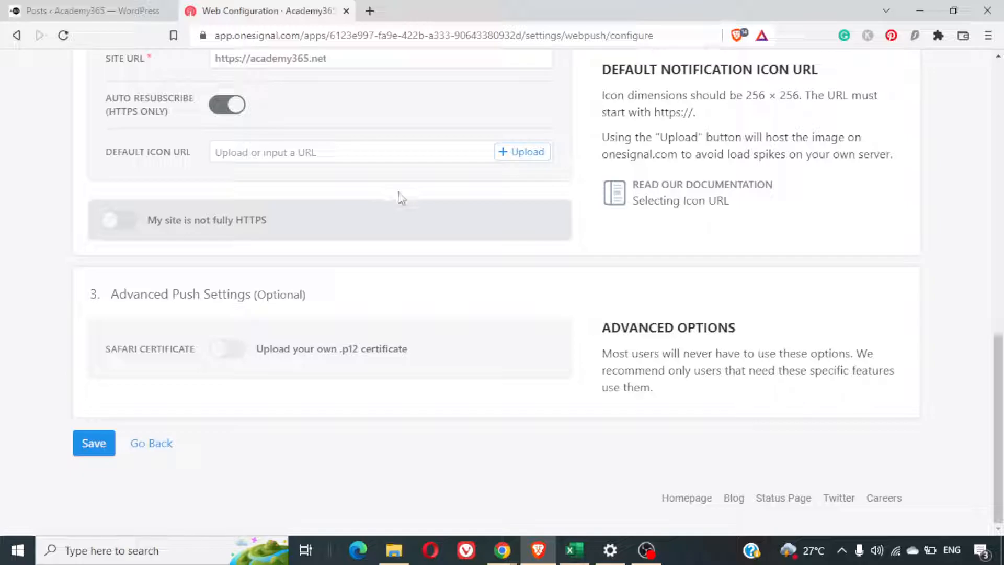
pyautogui.moveTo(262, 217)
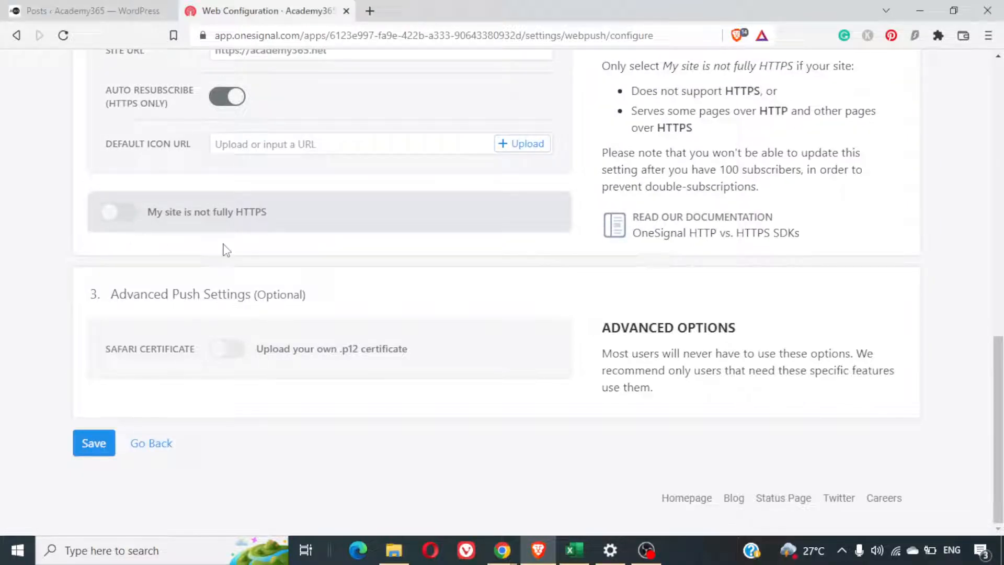
pyautogui.moveTo(217, 359)
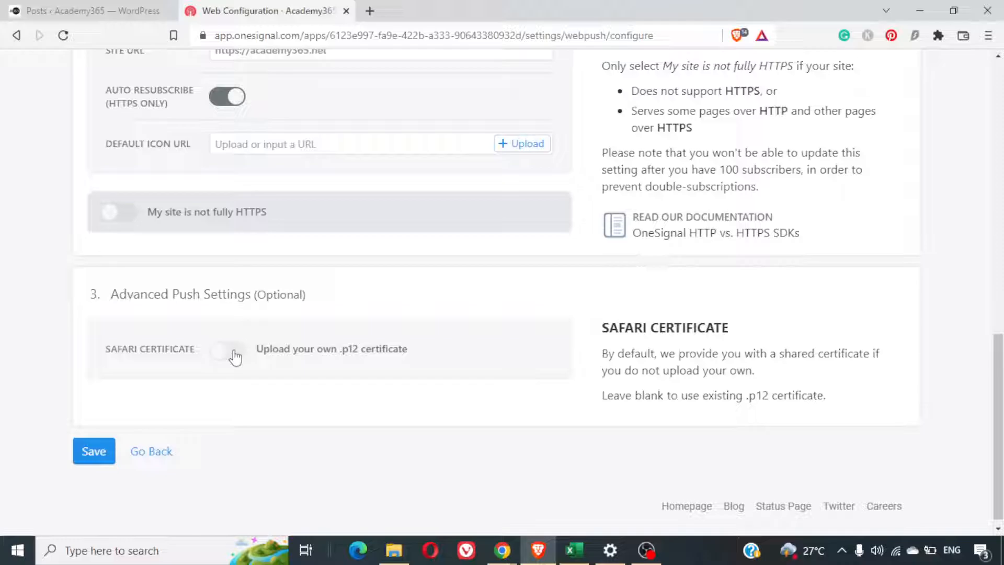
pyautogui.click(233, 352)
pyautogui.click(232, 351)
# Save the web configuration and bring up the App ID and API key for the WordPress plugin.
pyautogui.scroll(-1, 295, 340)
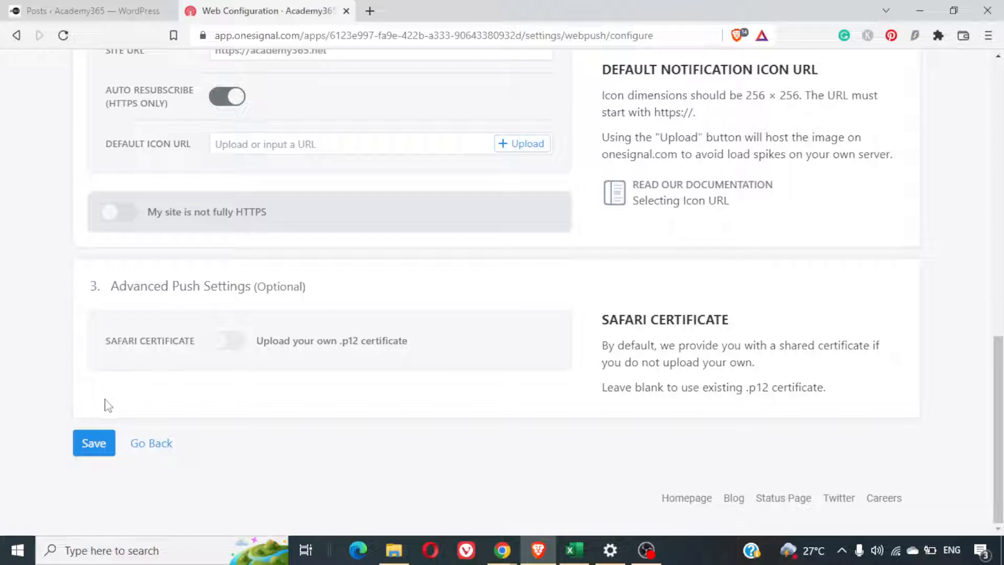
pyautogui.click(103, 447)
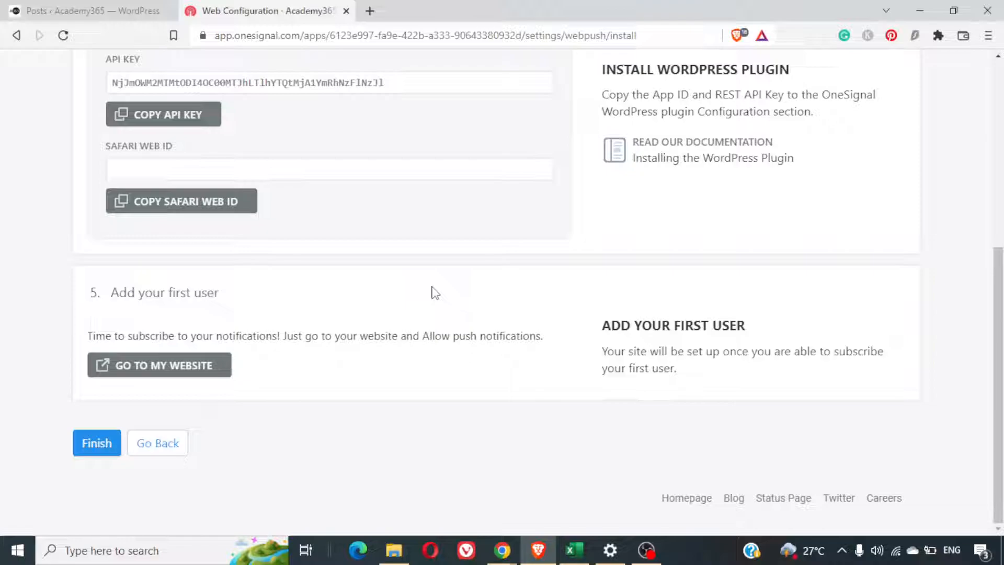
pyautogui.scroll(4, 434, 292)
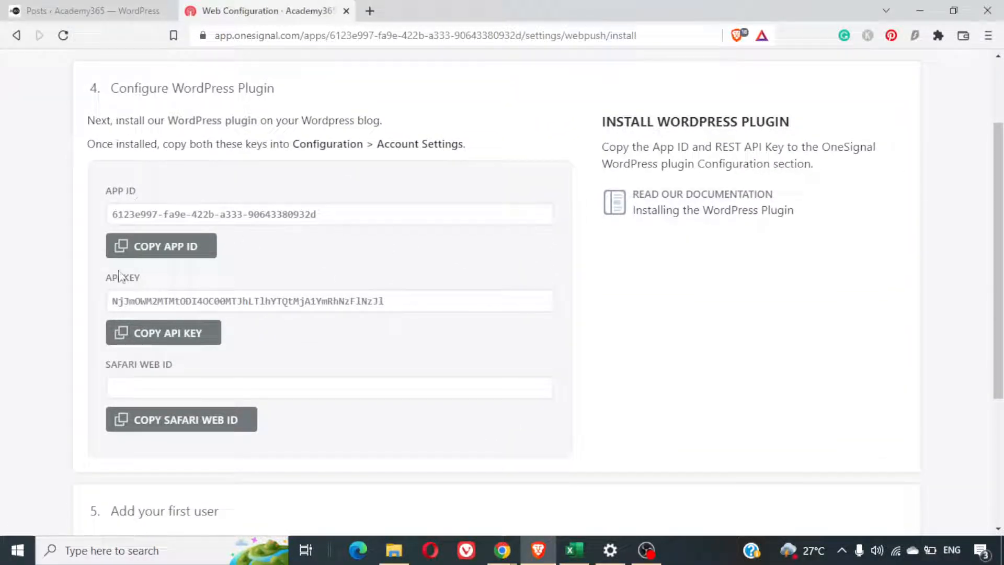
# Switch from the OneSignal plugin keys to the WordPress dashboard and open the page for adding new plugins.
pyautogui.scroll(-4, 309, 281)
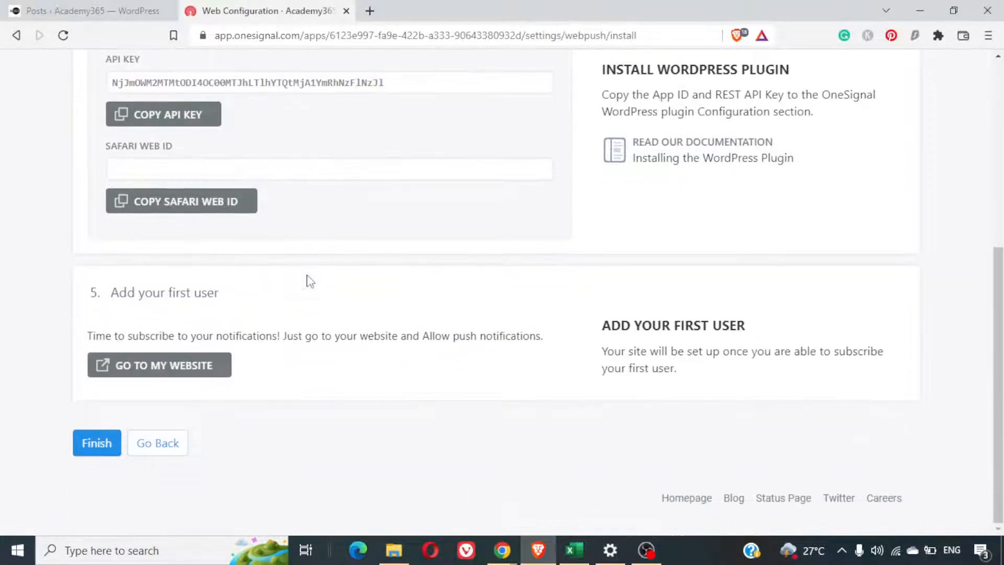
pyautogui.scroll(2, 310, 281)
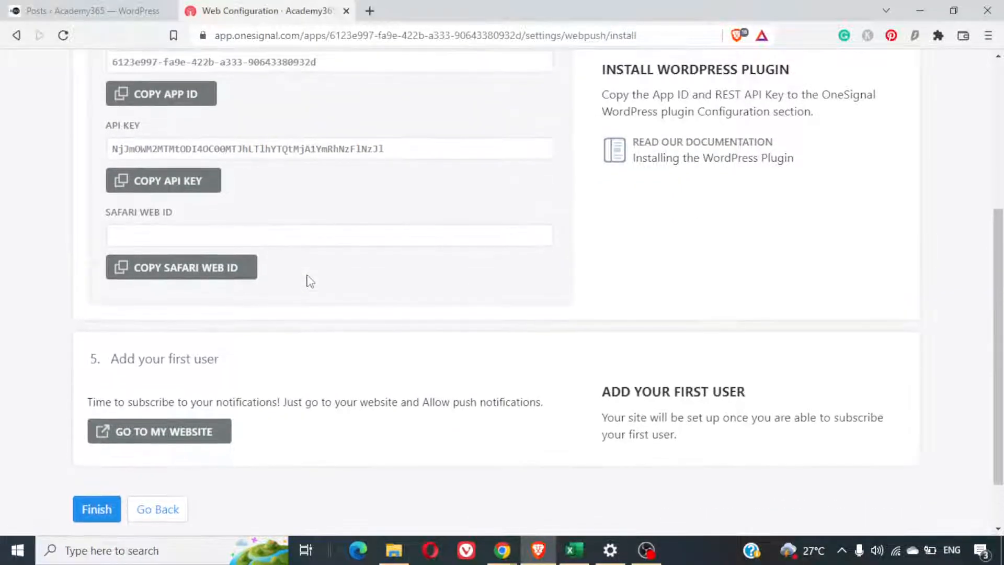
pyautogui.scroll(1, 310, 281)
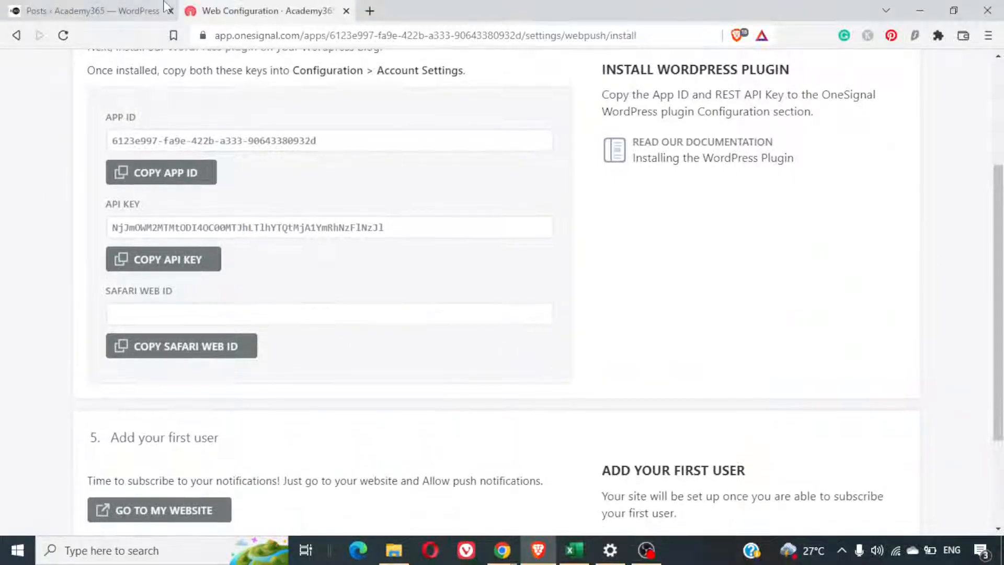
pyautogui.click(105, 11)
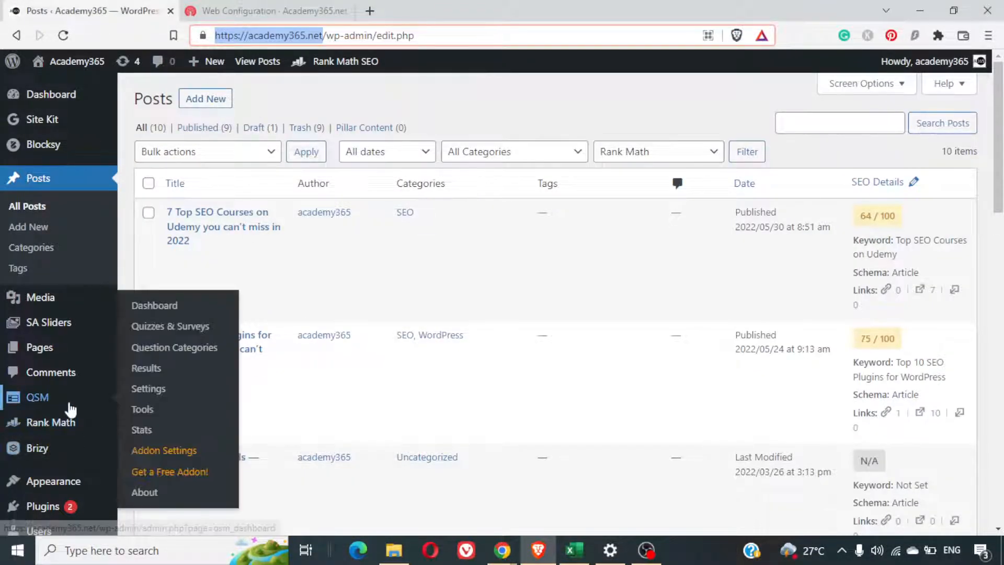
pyautogui.scroll(-5, 70, 409)
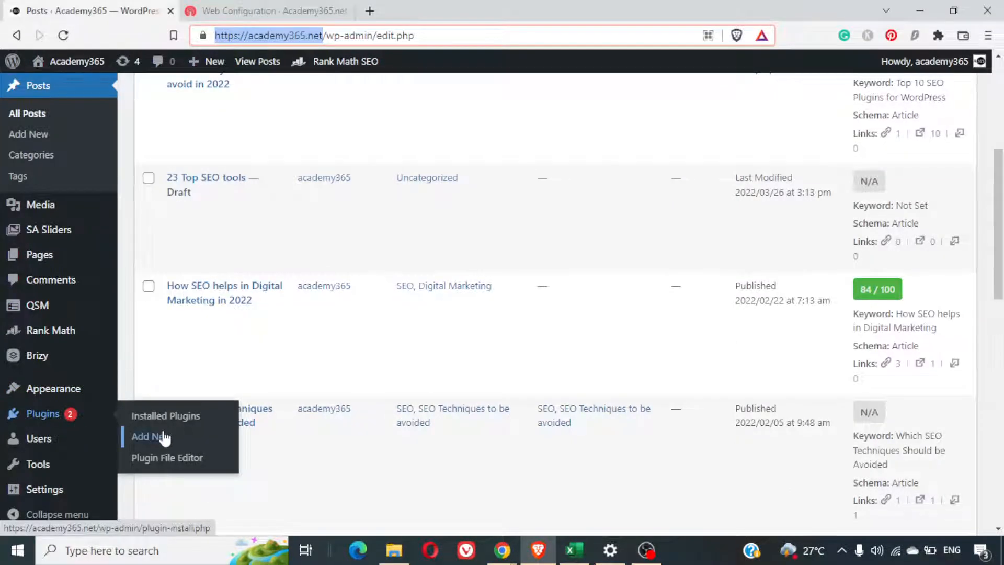
pyautogui.click(137, 436)
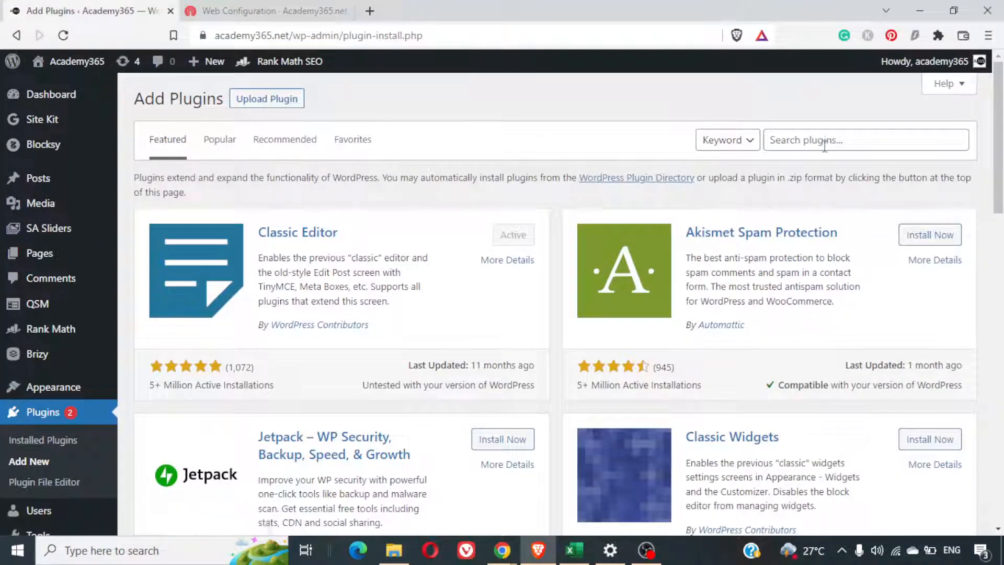
# Search the WordPress plugin directory for "onesignal".
pyautogui.click(826, 141)
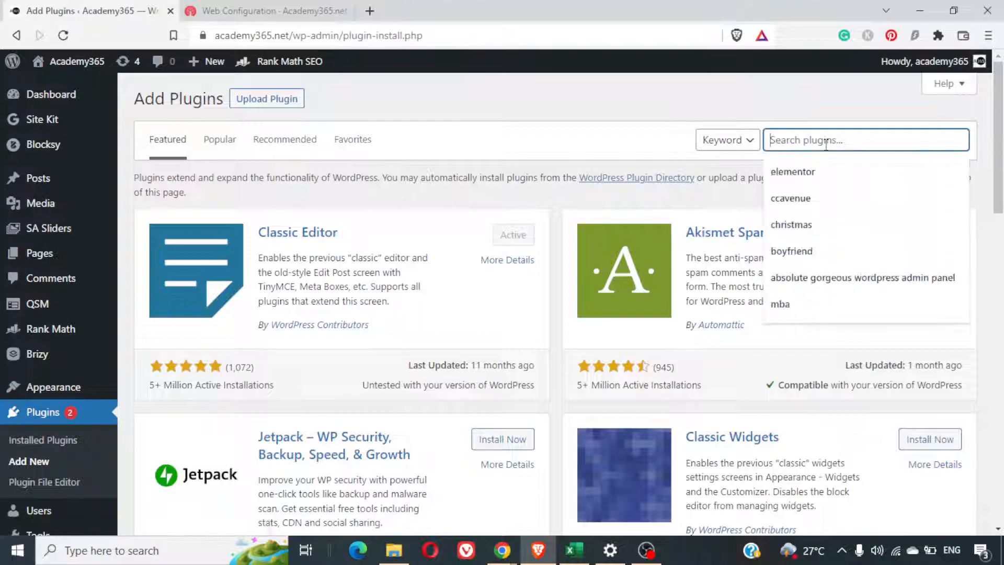
pyautogui.write('one sign')
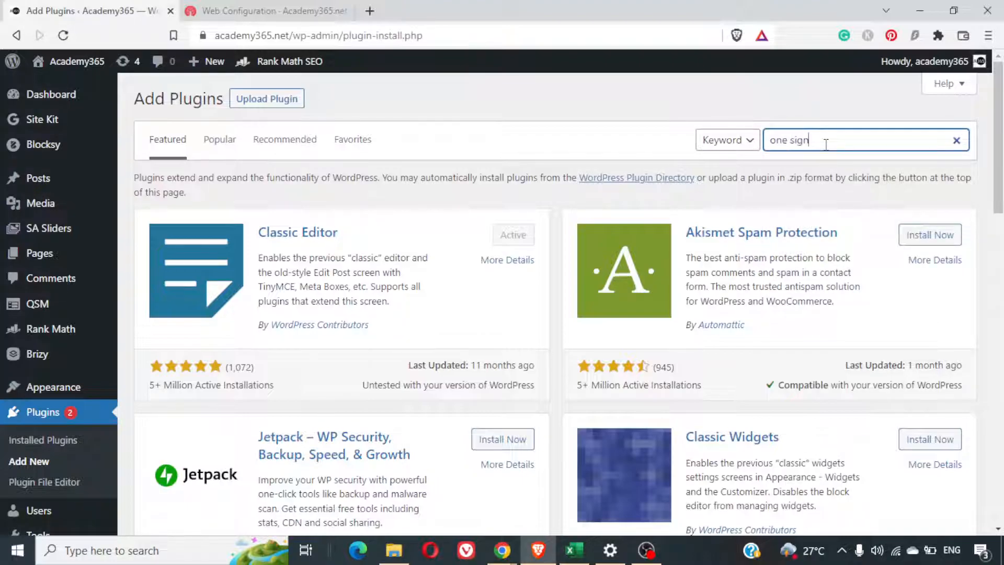
pyautogui.write('al')
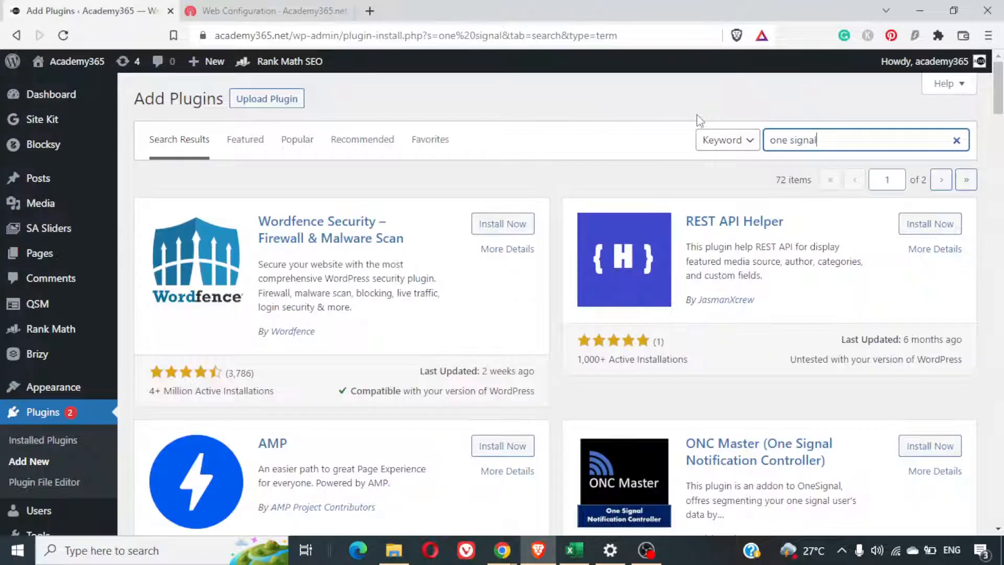
pyautogui.scroll(-5, 834, 247)
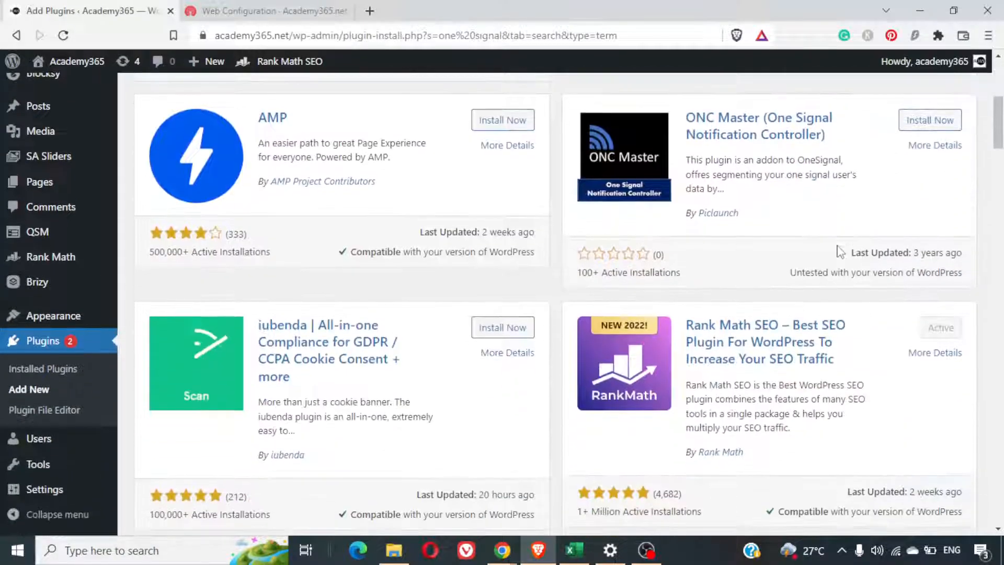
pyautogui.scroll(5, 831, 247)
pyautogui.press('BackSpace')
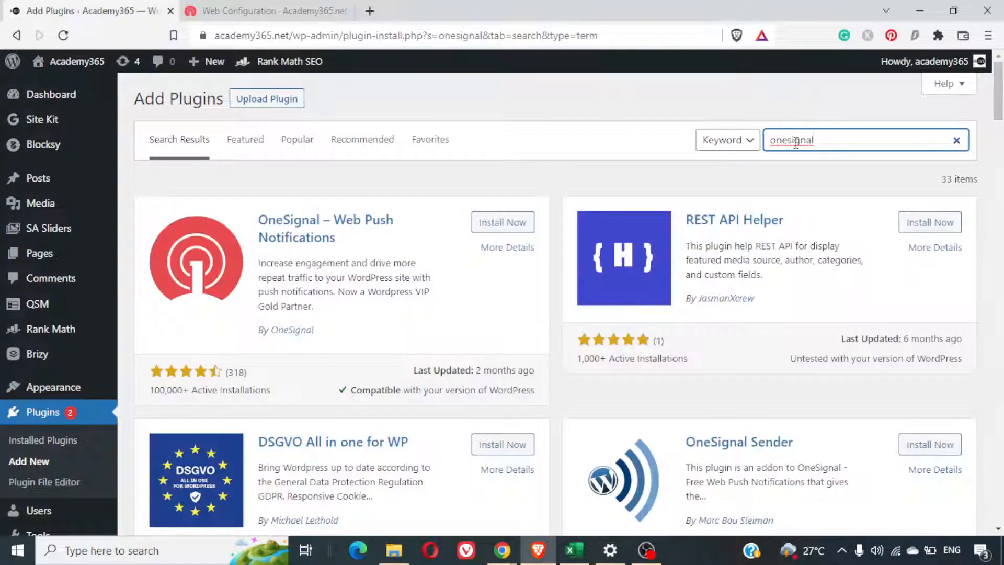
# Install and activate the "OneSignal – Web Push Notifications" plugin.
pyautogui.click(516, 229)
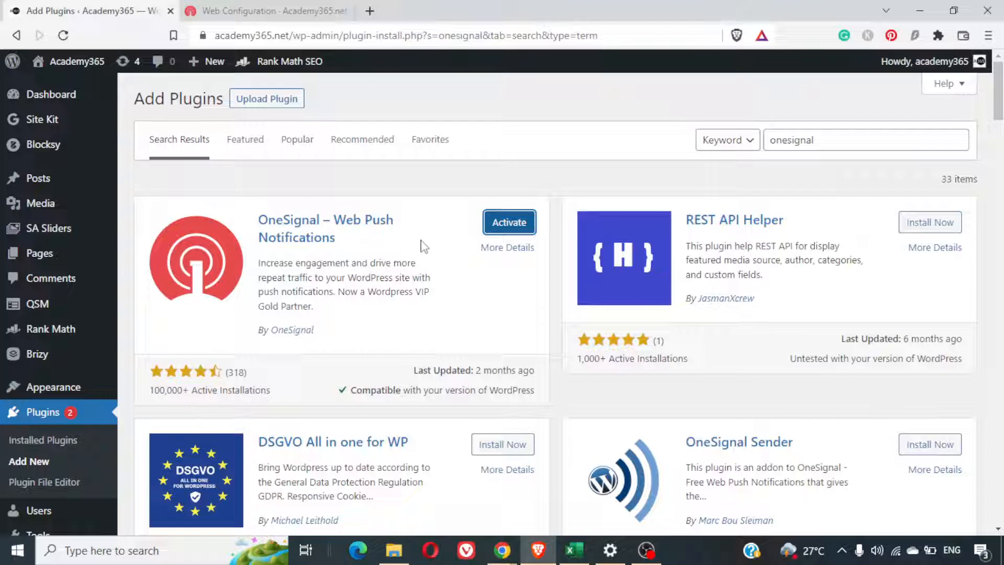
pyautogui.click(491, 226)
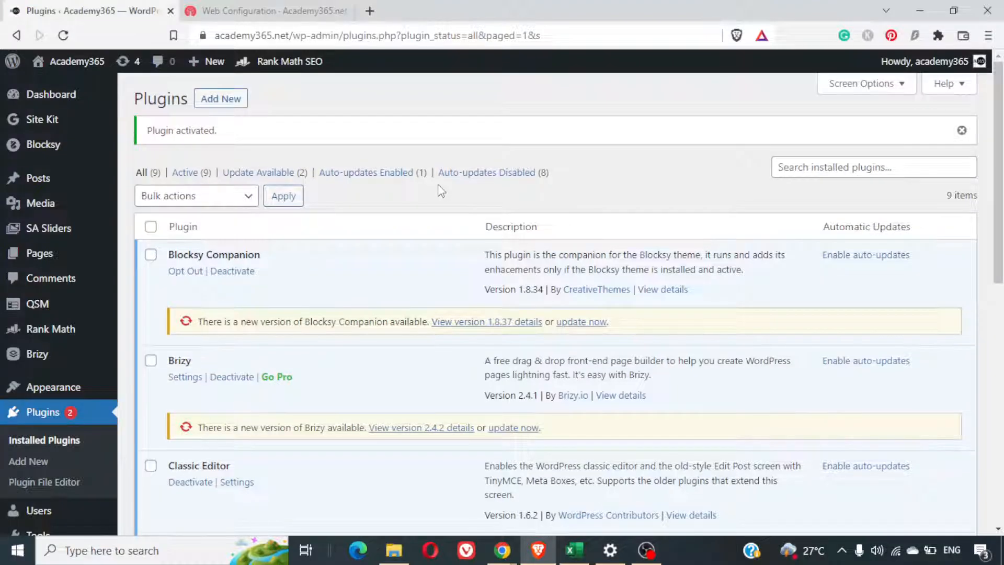
# Open the OneSignal Push plugin page in WordPress and bring up its Configuration settings.
pyautogui.scroll(-10, 624, 285)
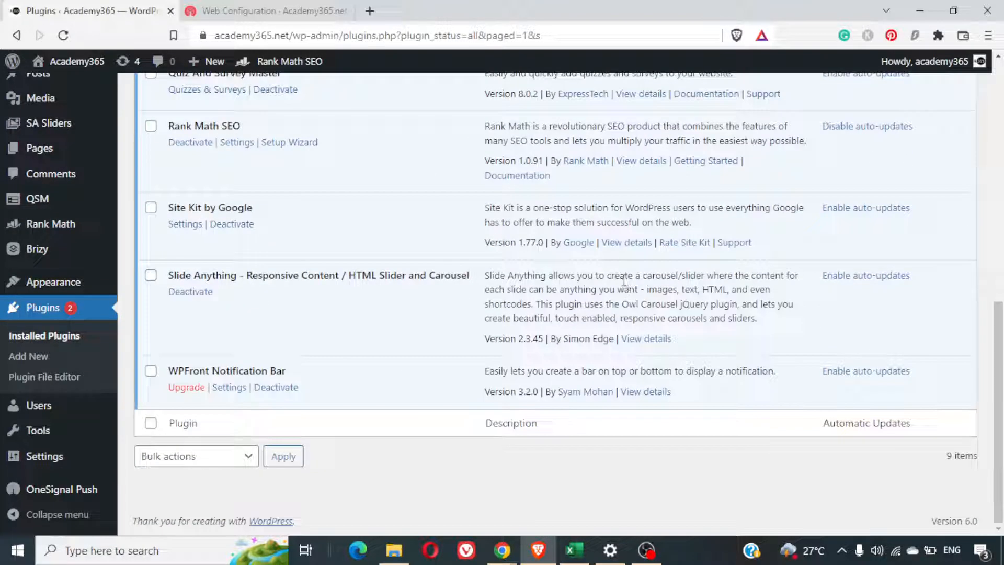
pyautogui.scroll(4, 623, 281)
pyautogui.scroll(-4, 624, 281)
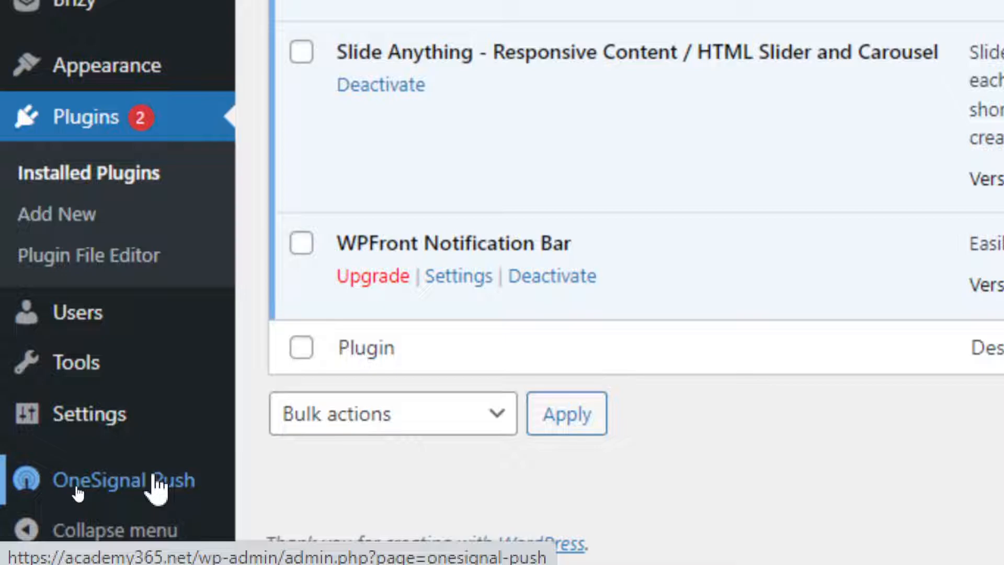
pyautogui.click(157, 486)
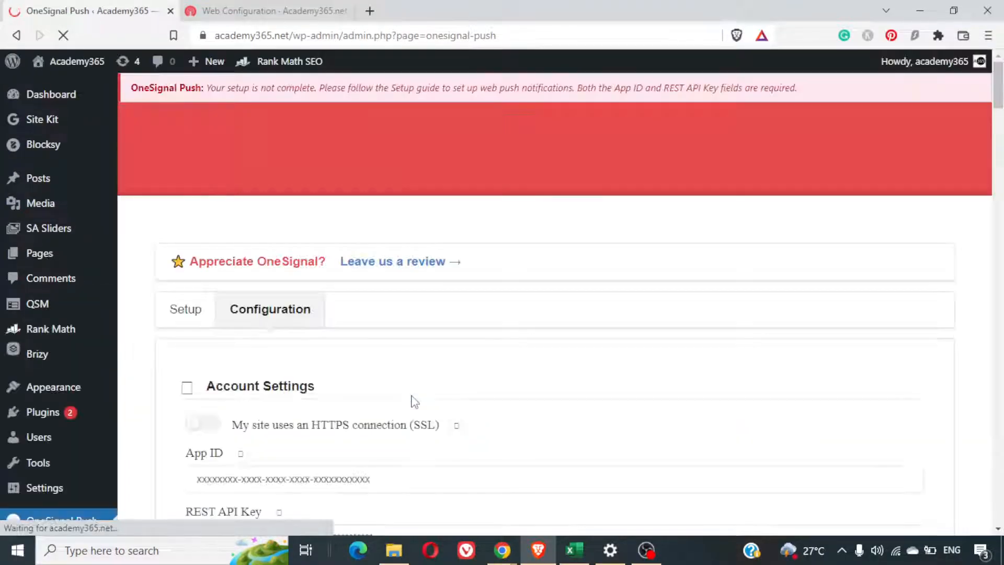
pyautogui.scroll(-7, 563, 352)
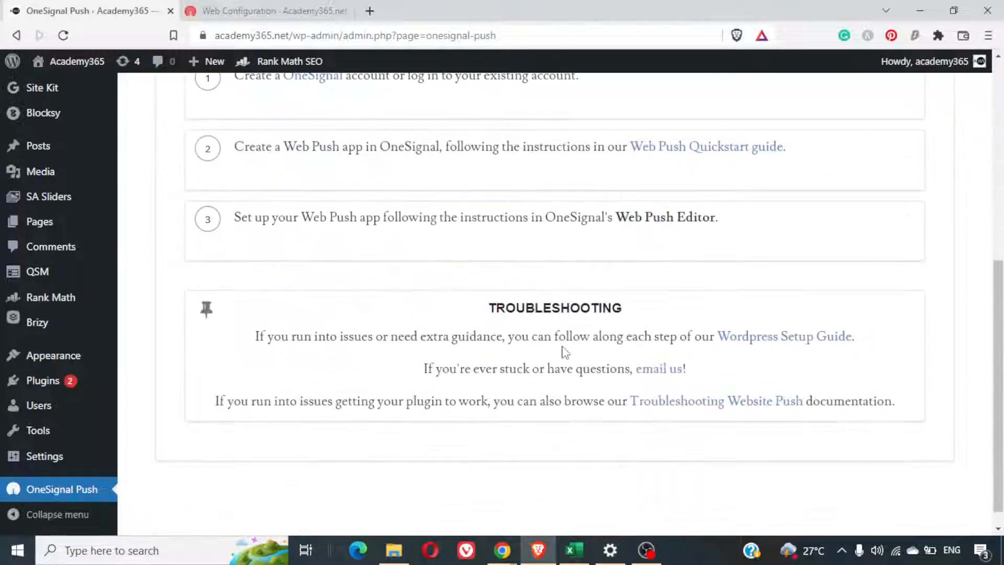
pyautogui.scroll(7, 563, 352)
pyautogui.scroll(-3, 563, 352)
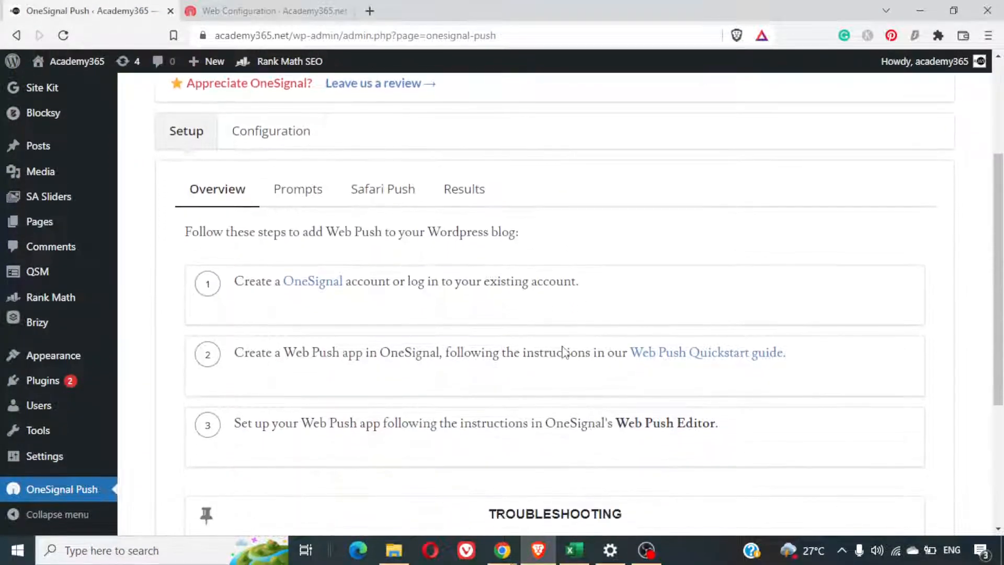
pyautogui.click(275, 140)
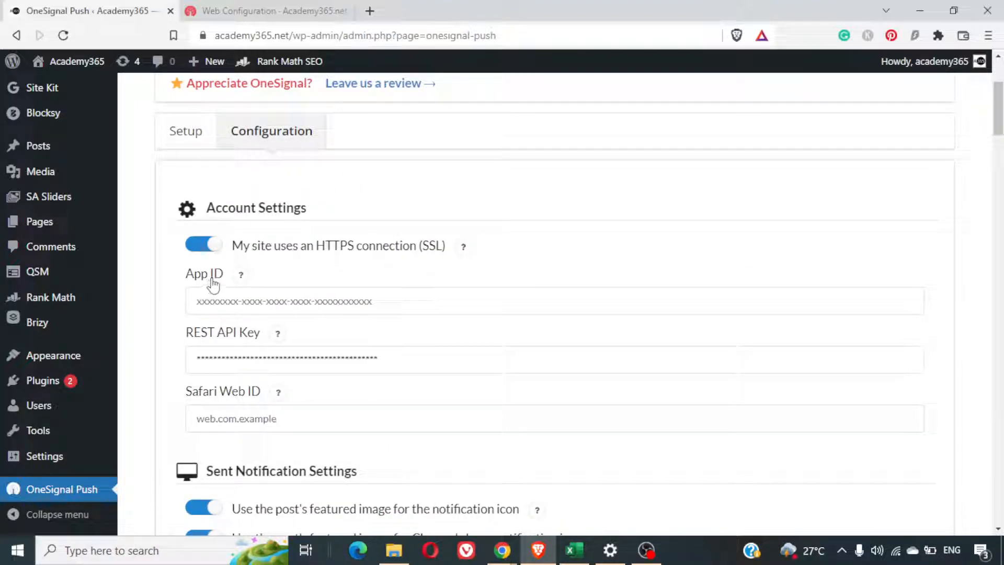
# Copy the App ID from the OneSignal web configuration into the App ID field of the plugin's account settings.
pyautogui.click(243, 11)
pyautogui.click(159, 172)
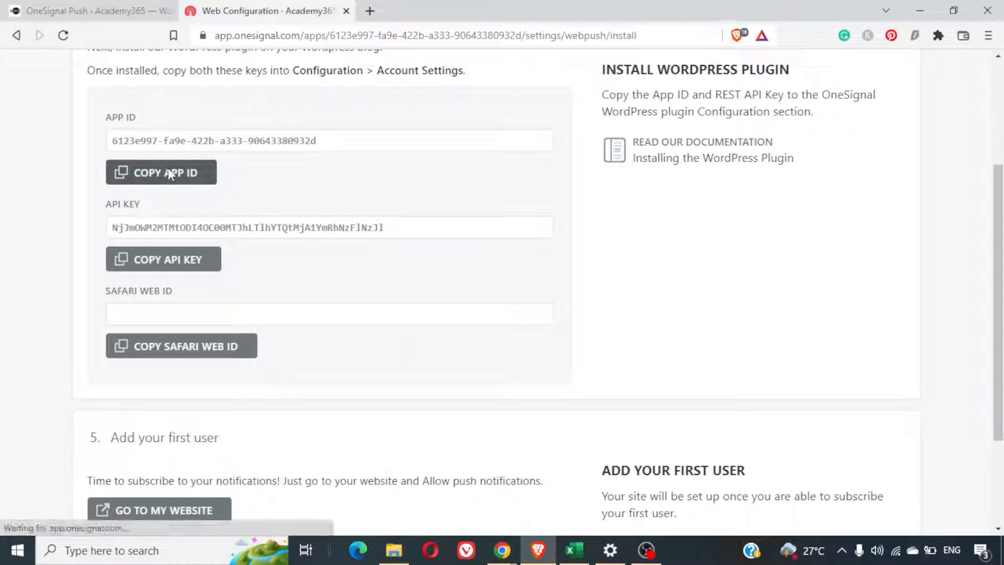
pyautogui.click(94, 11)
pyautogui.click(354, 305)
pyautogui.hotkey('ctrl', 'v')
# Copy the API key from the OneSignal web configuration into the plugin's REST API Key field.
pyautogui.click(241, 10)
pyautogui.click(189, 264)
pyautogui.click(77, 6)
pyautogui.click(330, 357)
pyautogui.hotkey('ctrl', 'v')
# Turn on automatically prompting new site visitors with the OneSignal Slide Prompt in the Prompt Settings & Subscription Bell section.
pyautogui.scroll(-3, 331, 351)
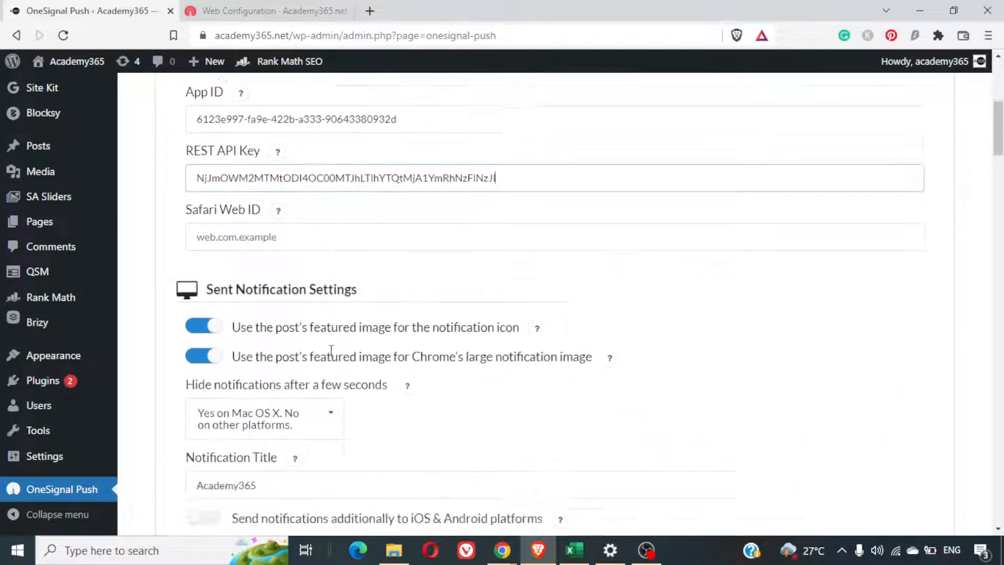
pyautogui.scroll(4, 416, 287)
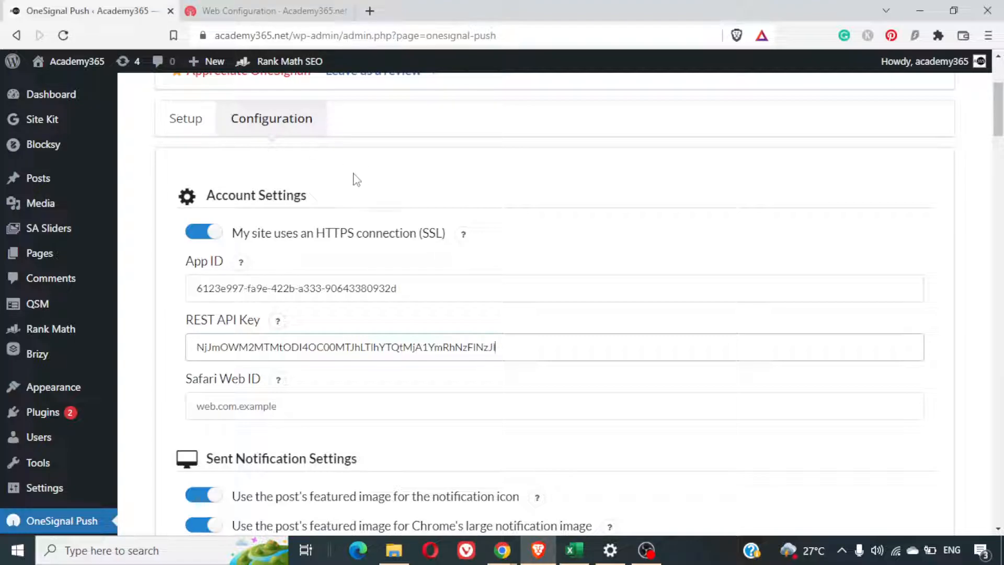
pyautogui.scroll(-1, 496, 242)
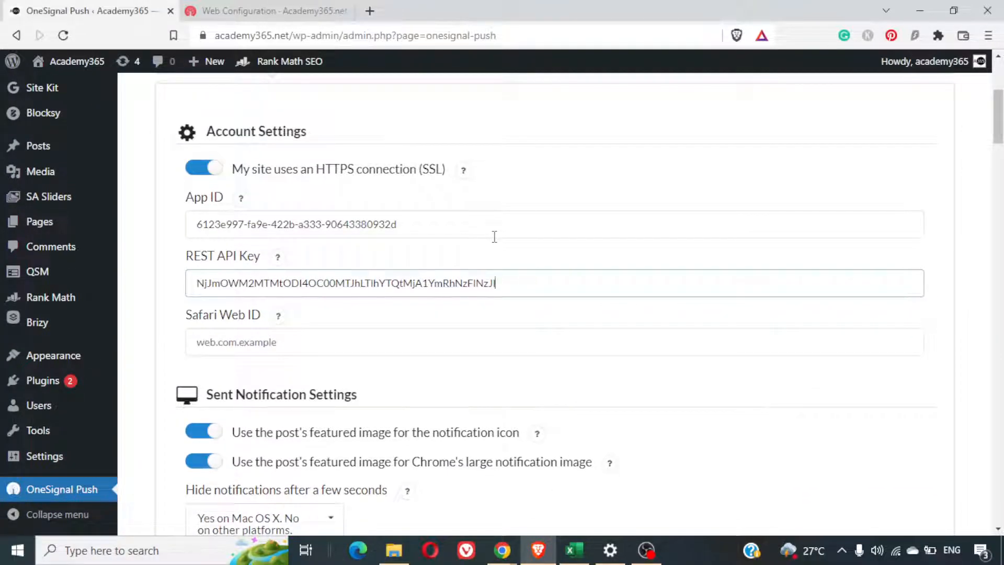
pyautogui.scroll(-4, 494, 236)
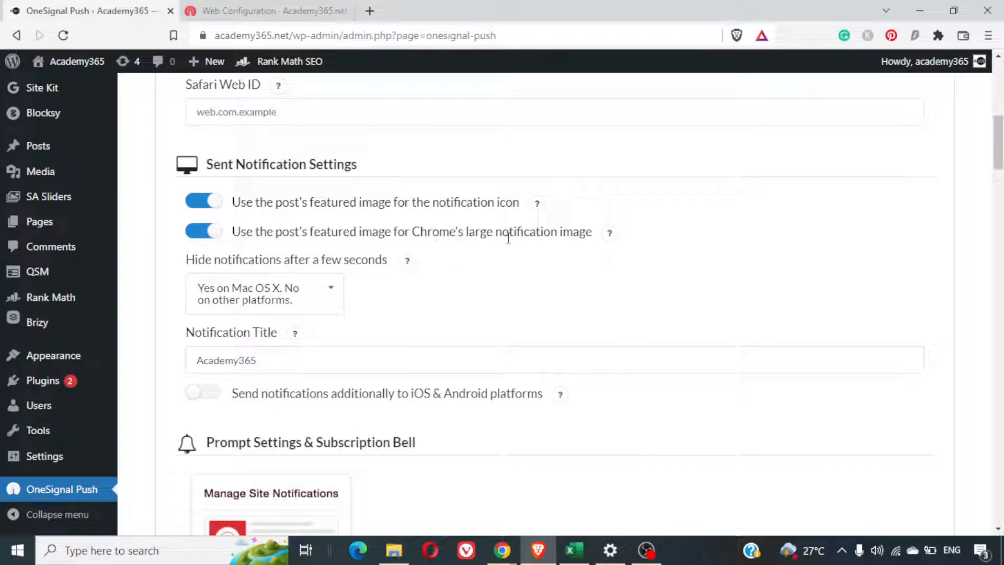
pyautogui.scroll(-5, 517, 249)
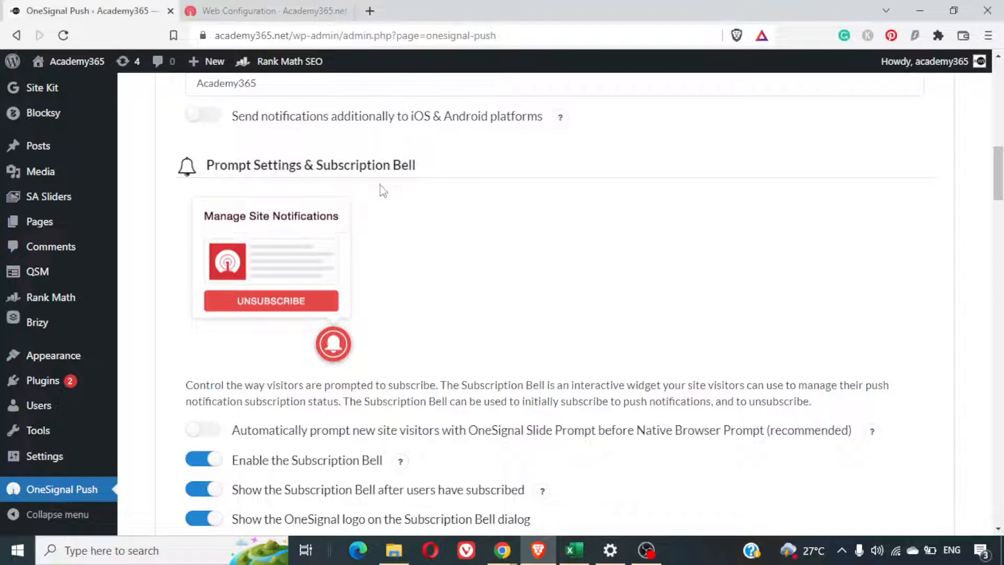
pyautogui.tripleClick(285, 165)
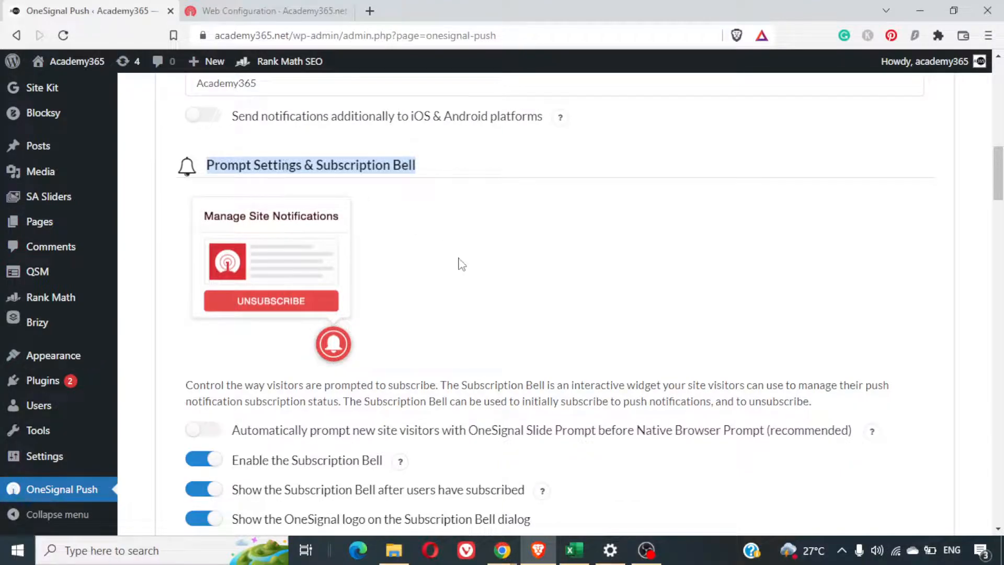
pyautogui.scroll(-5, 462, 264)
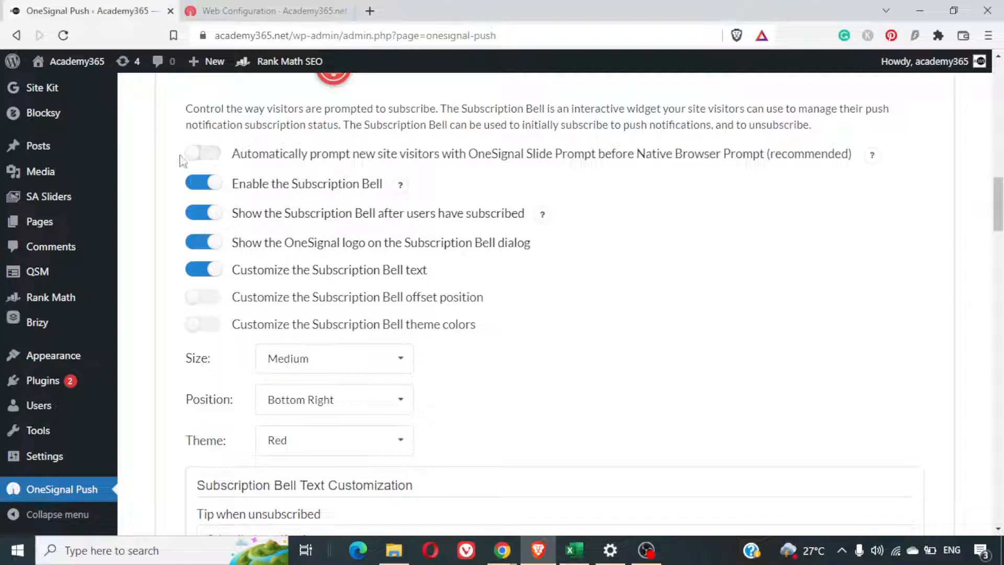
pyautogui.click(199, 156)
# Review the Subscription Bell options and the text customization fields for its tips, messages and dialog.
pyautogui.scroll(-1, 443, 212)
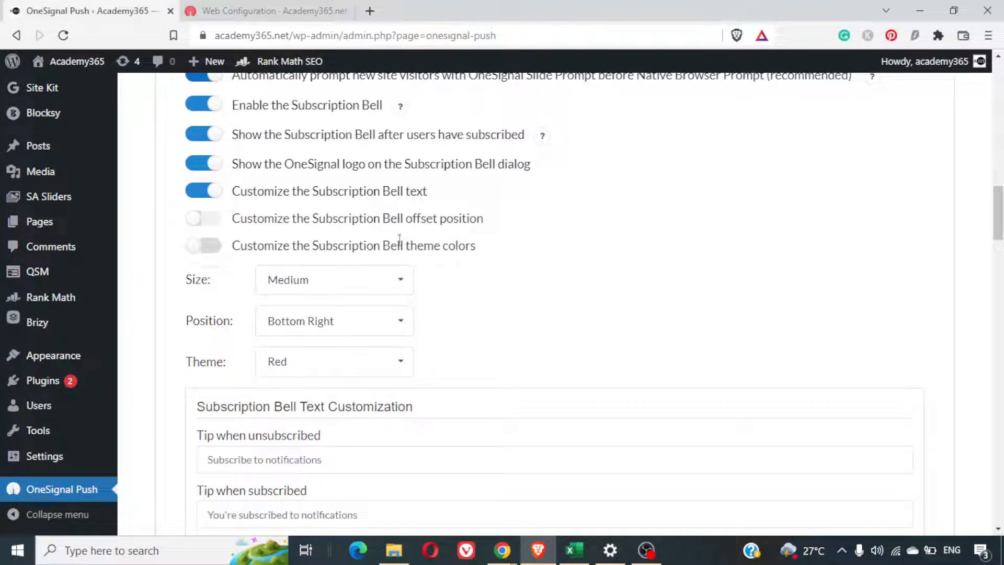
pyautogui.scroll(-4, 465, 262)
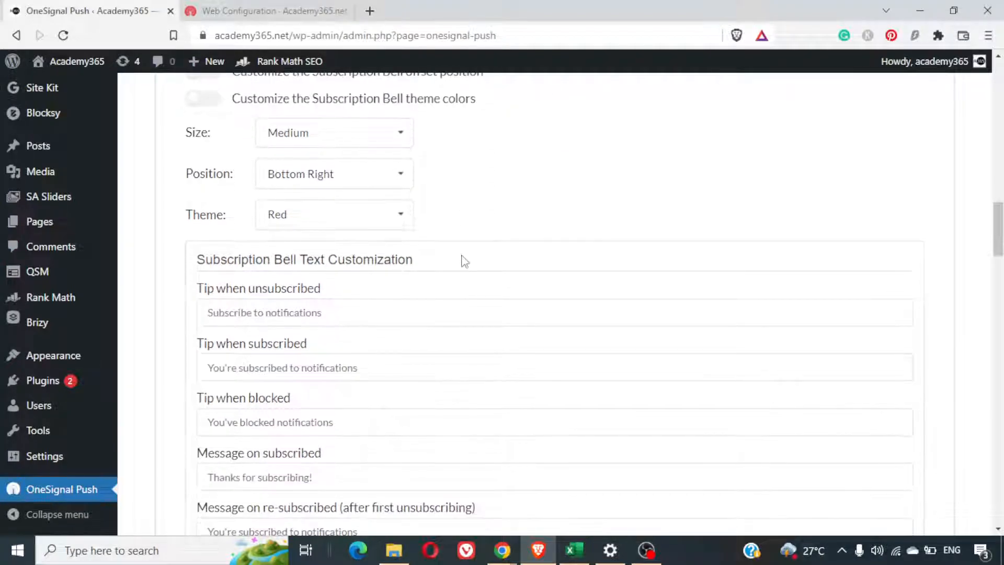
pyautogui.scroll(6, 463, 262)
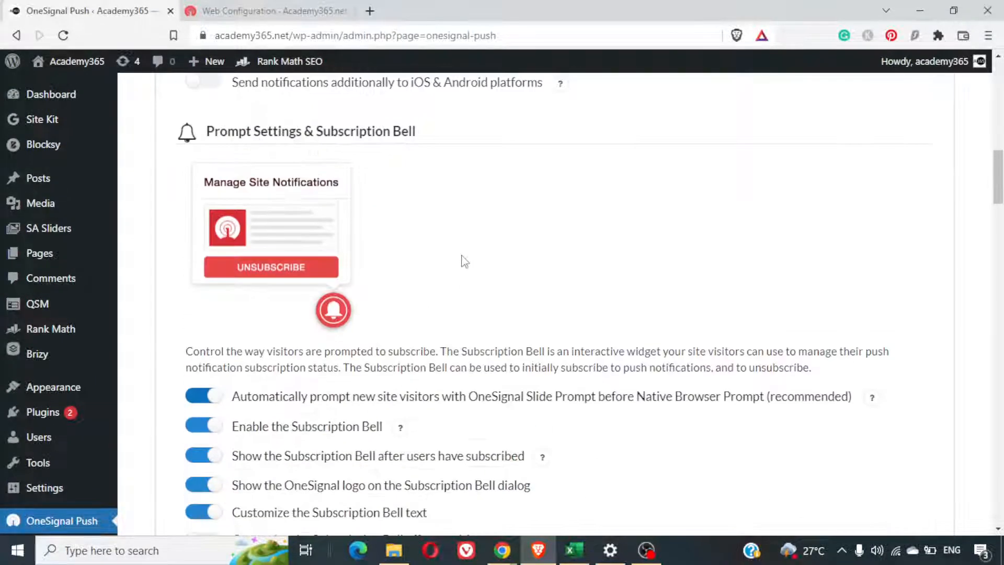
pyautogui.scroll(-5, 465, 261)
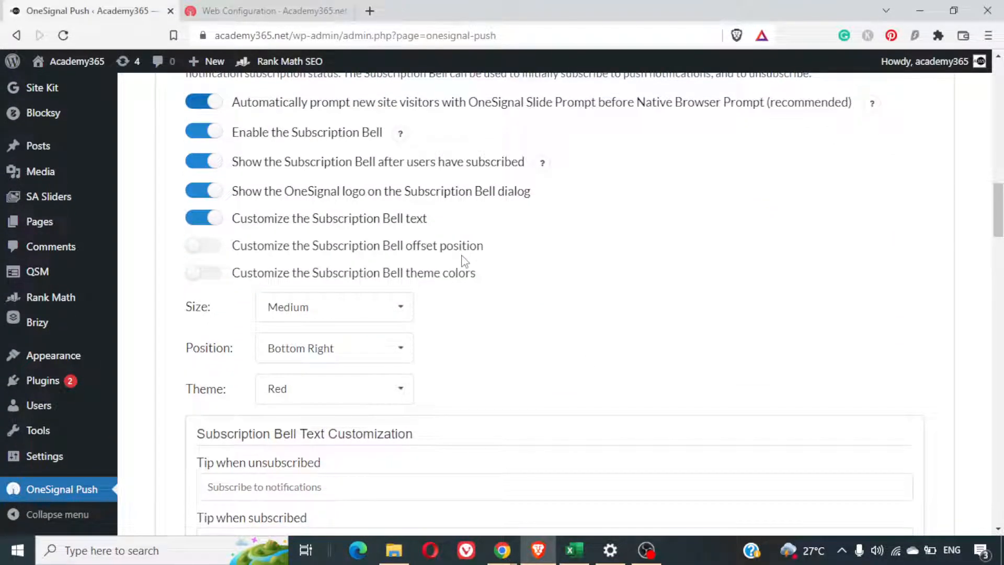
pyautogui.scroll(-6, 464, 260)
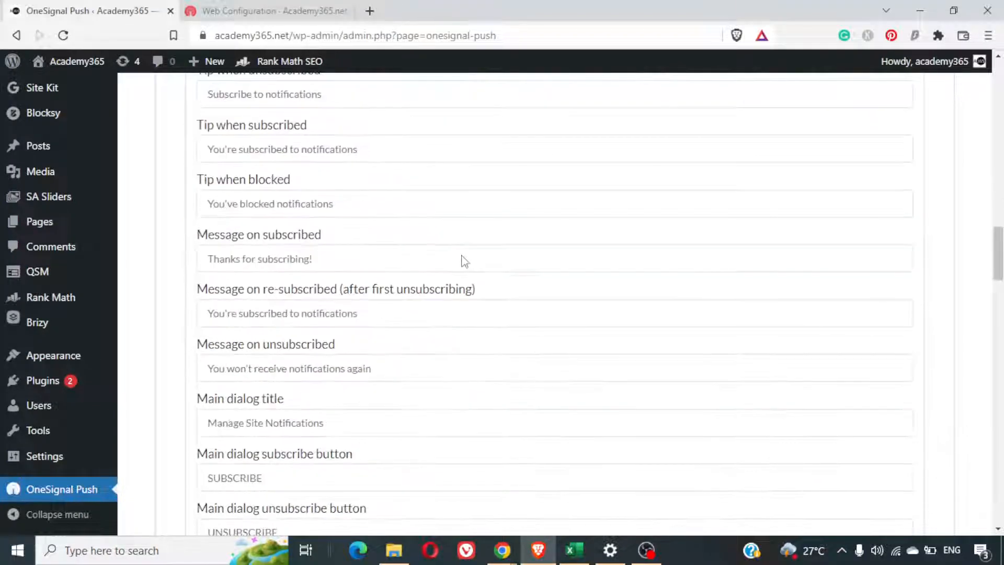
pyautogui.scroll(3, 463, 257)
pyautogui.scroll(1, 463, 255)
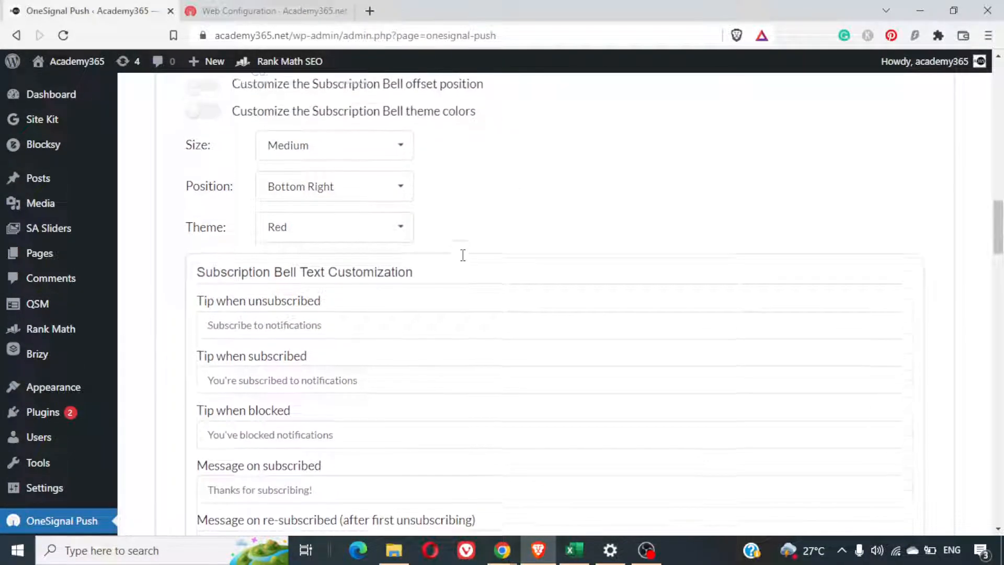
# Try the Bottom Left position for the Subscription Bell and set it back to Bottom Right.
pyautogui.click(356, 192)
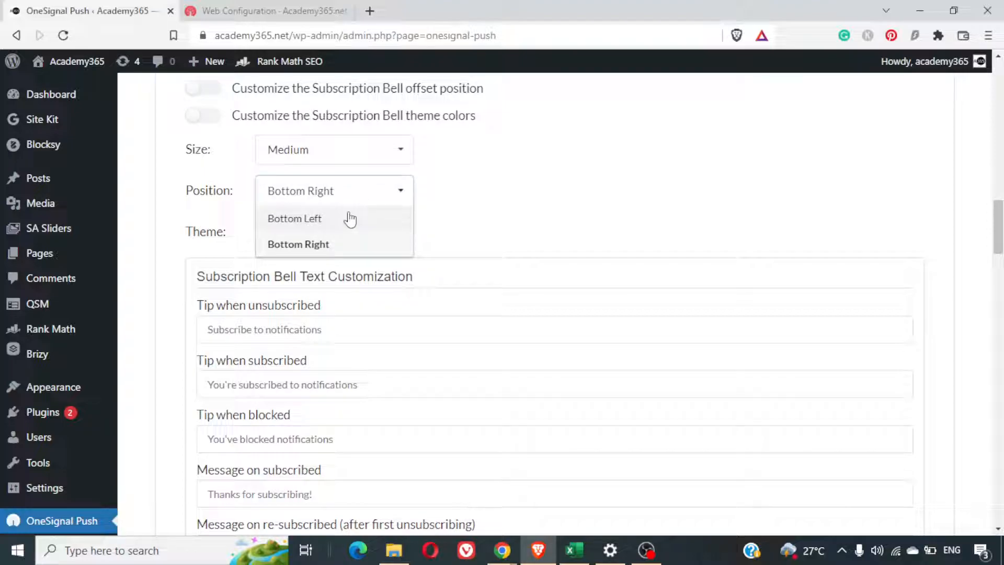
pyautogui.click(350, 219)
pyautogui.click(340, 195)
pyautogui.click(348, 254)
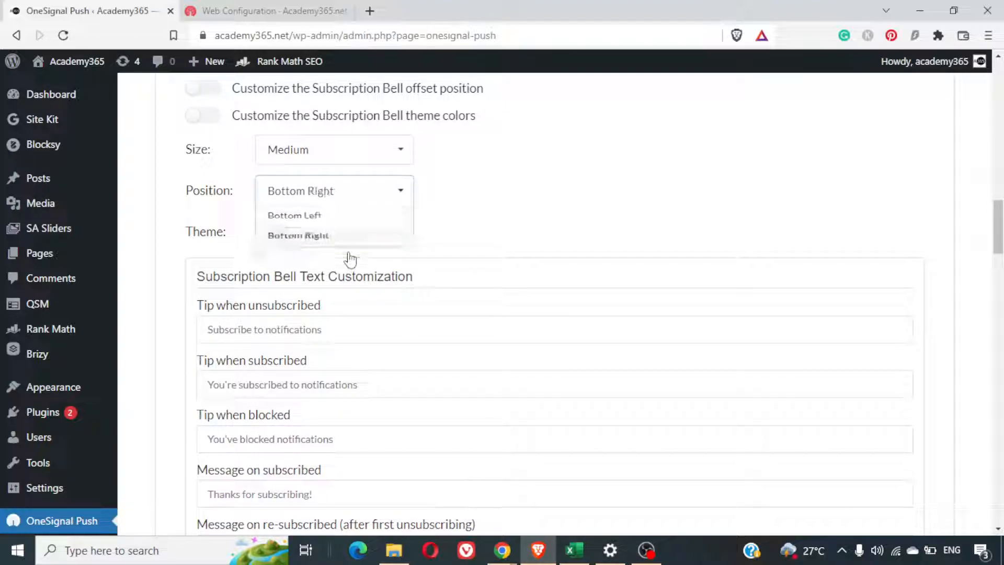
# Set the Subscription Bell's size to Small and its theme to White.
pyautogui.click(358, 160)
pyautogui.click(351, 177)
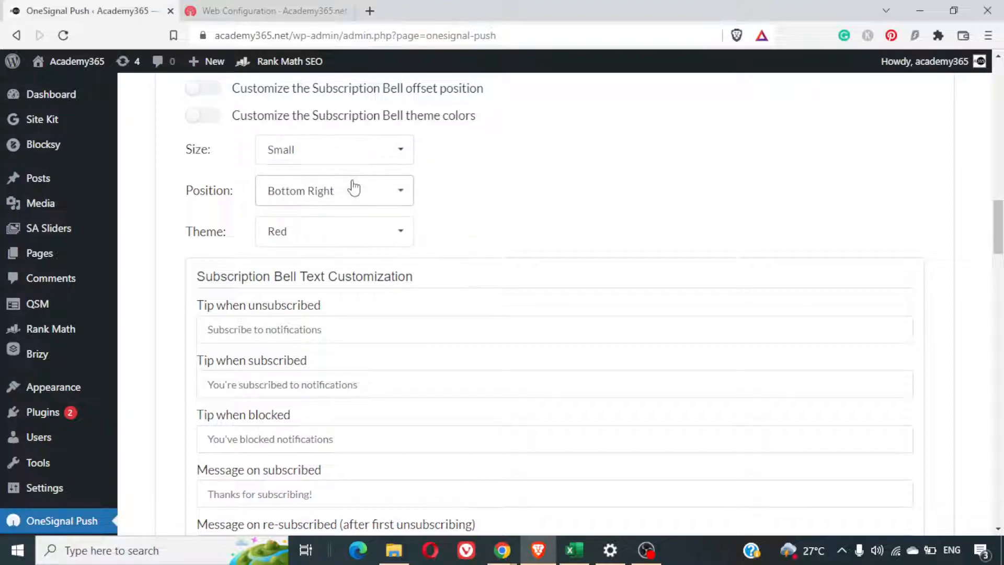
pyautogui.click(358, 230)
pyautogui.click(349, 286)
pyautogui.scroll(-6, 460, 229)
pyautogui.scroll(4, 474, 224)
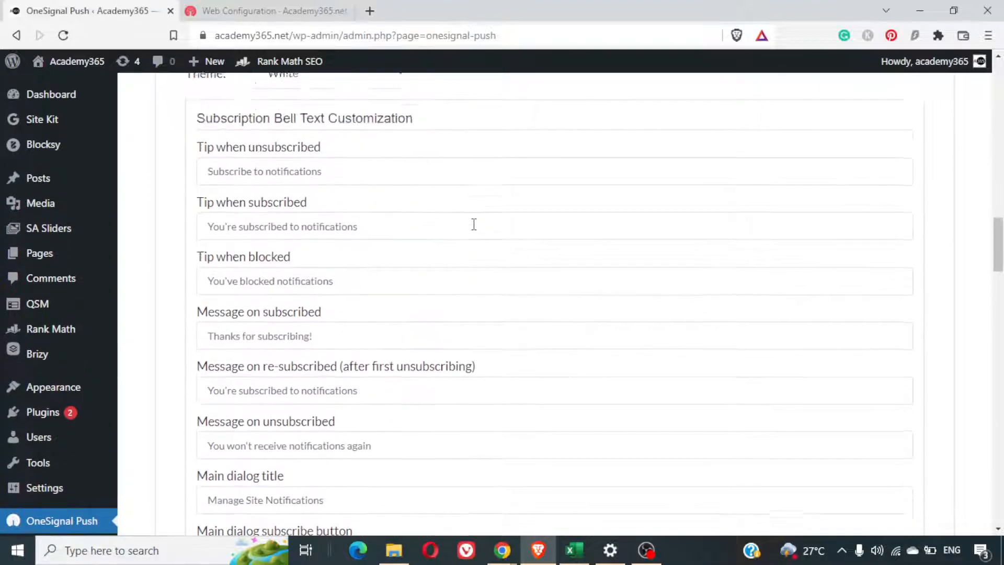
pyautogui.scroll(1, 474, 223)
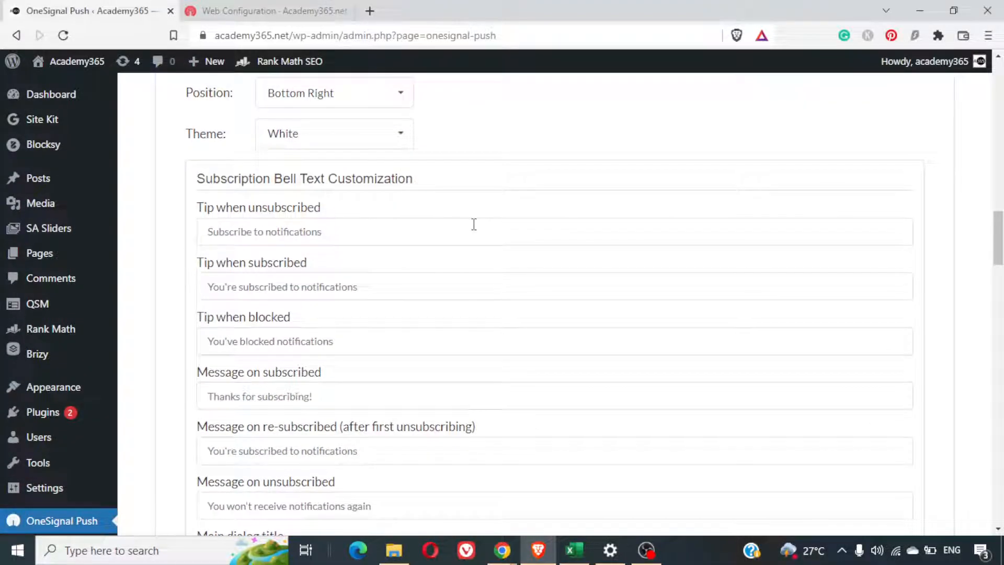
pyautogui.click(333, 135)
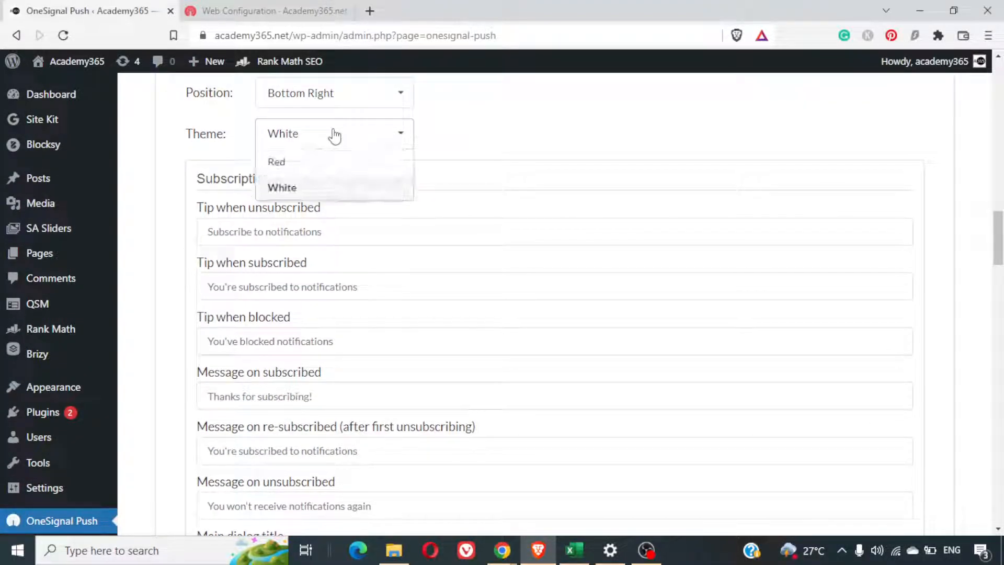
pyautogui.click(334, 146)
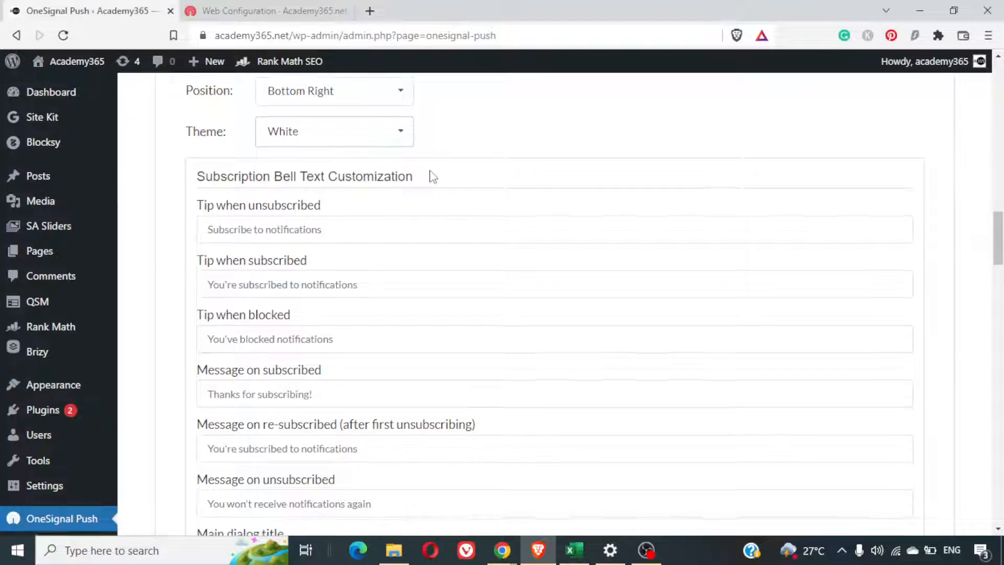
# Review the remaining prompt, welcome, automatic notification and UTM settings, and save the OneSignal plugin configuration.
pyautogui.scroll(-2, 431, 174)
pyautogui.scroll(-7, 342, 239)
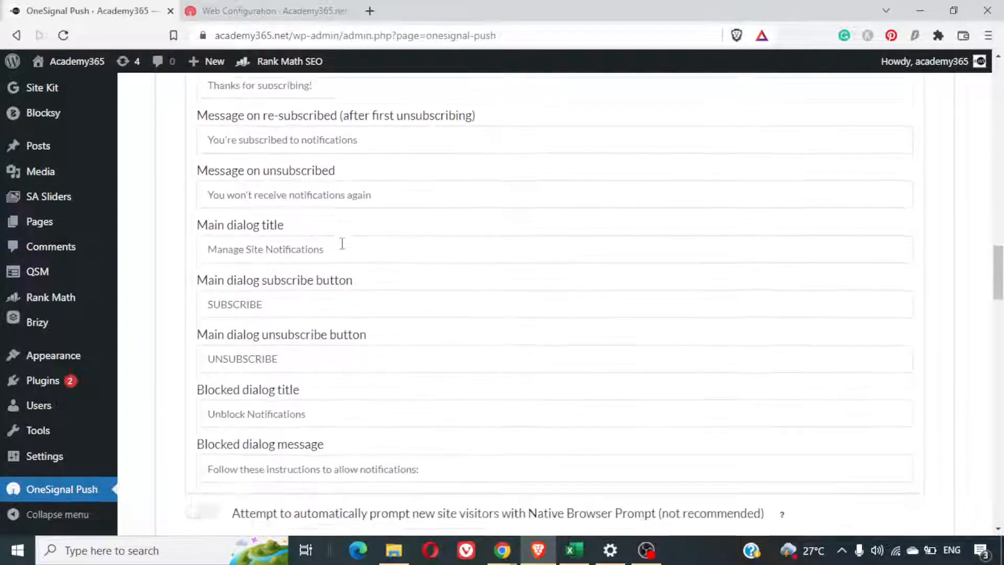
pyautogui.scroll(-5, 342, 243)
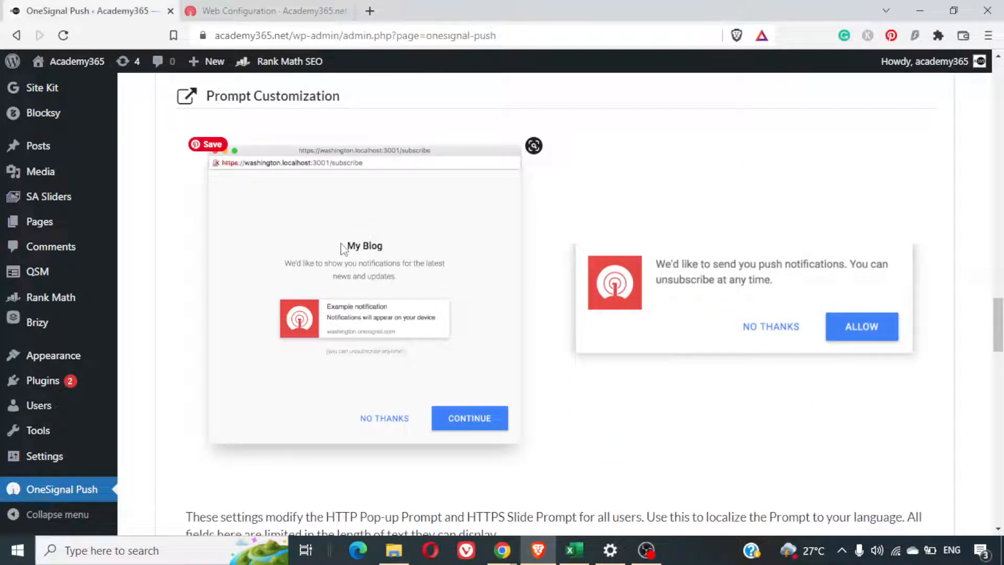
pyautogui.scroll(-10, 342, 249)
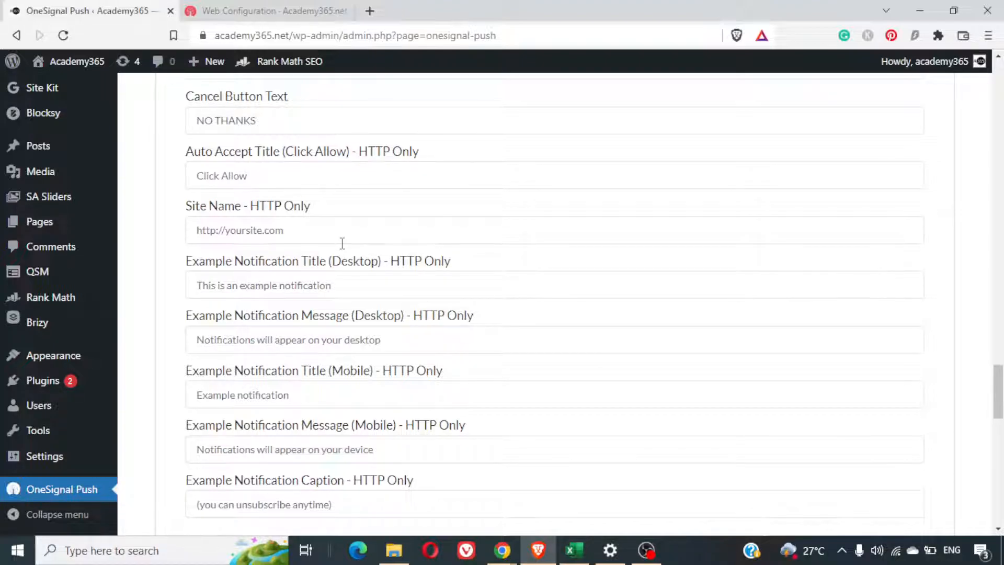
pyautogui.scroll(-4, 342, 244)
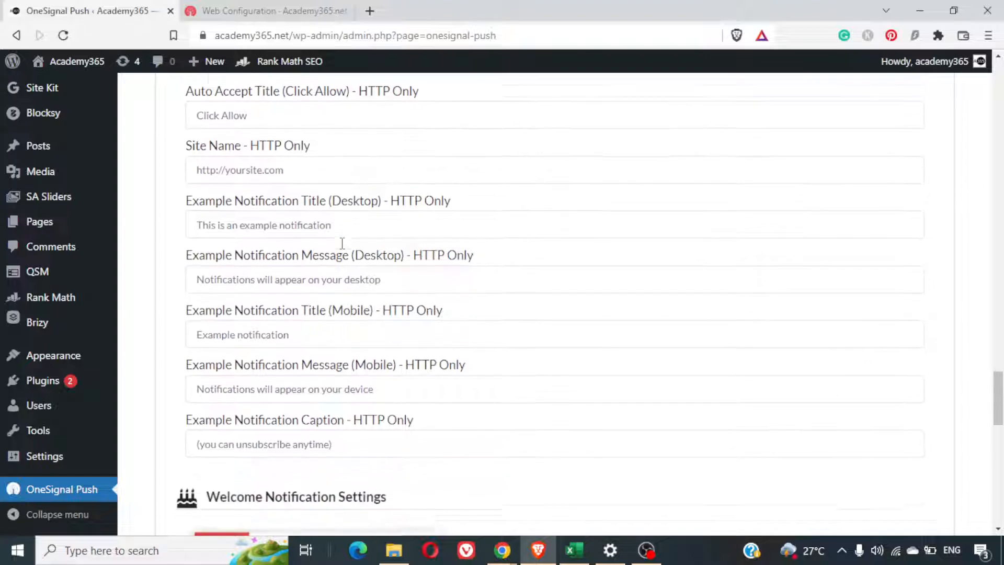
pyautogui.scroll(-6, 342, 244)
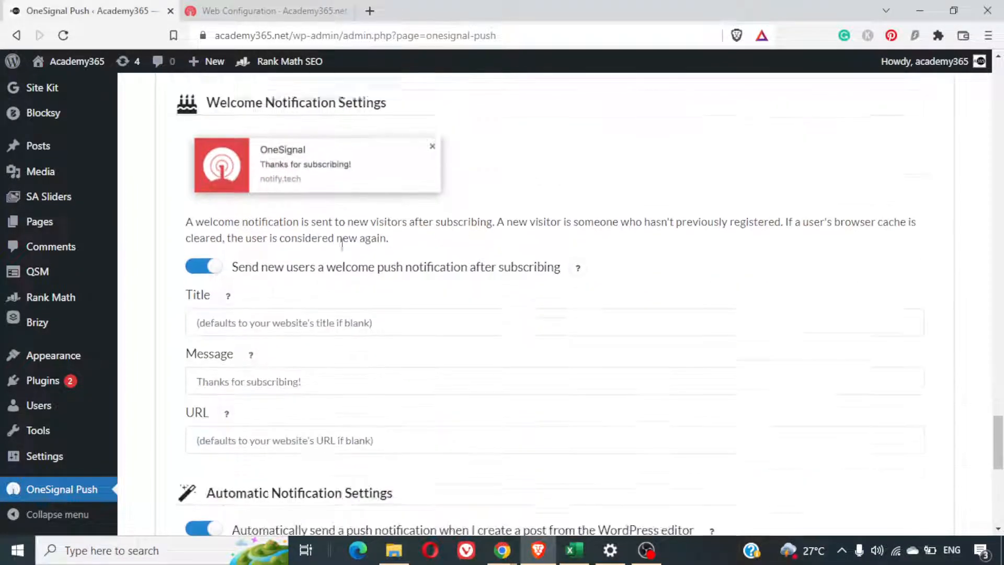
pyautogui.scroll(-7, 343, 247)
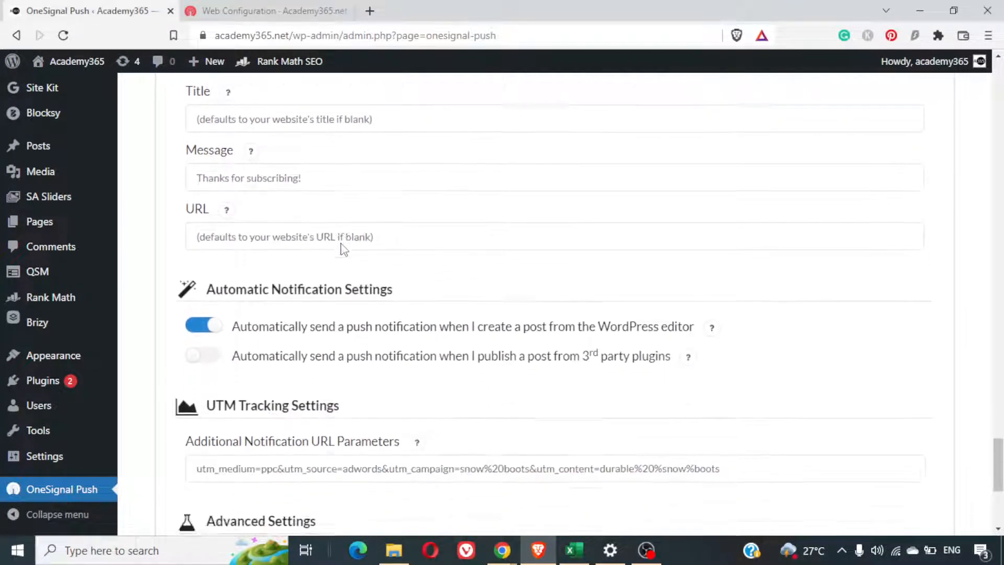
pyautogui.click(284, 187)
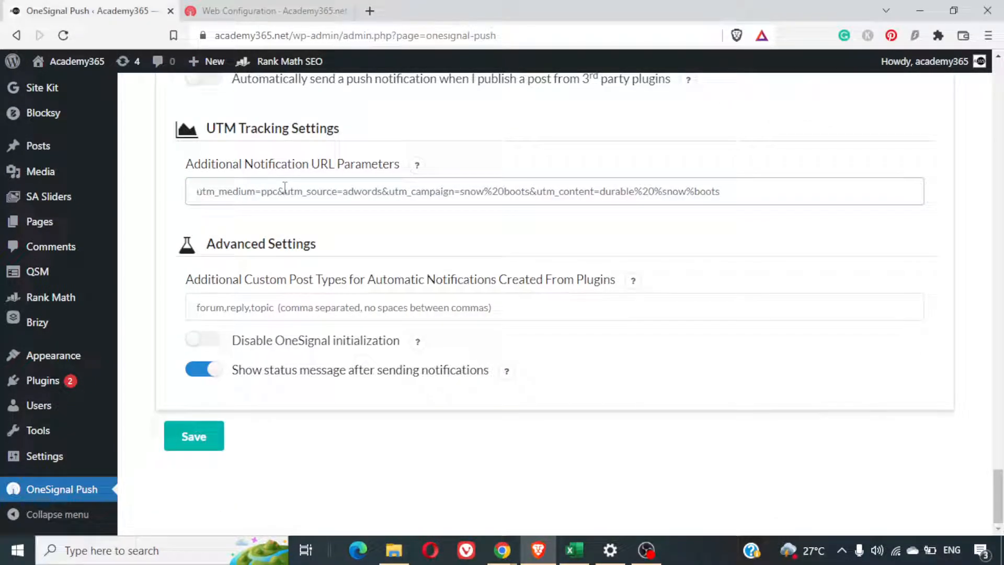
pyautogui.click(212, 442)
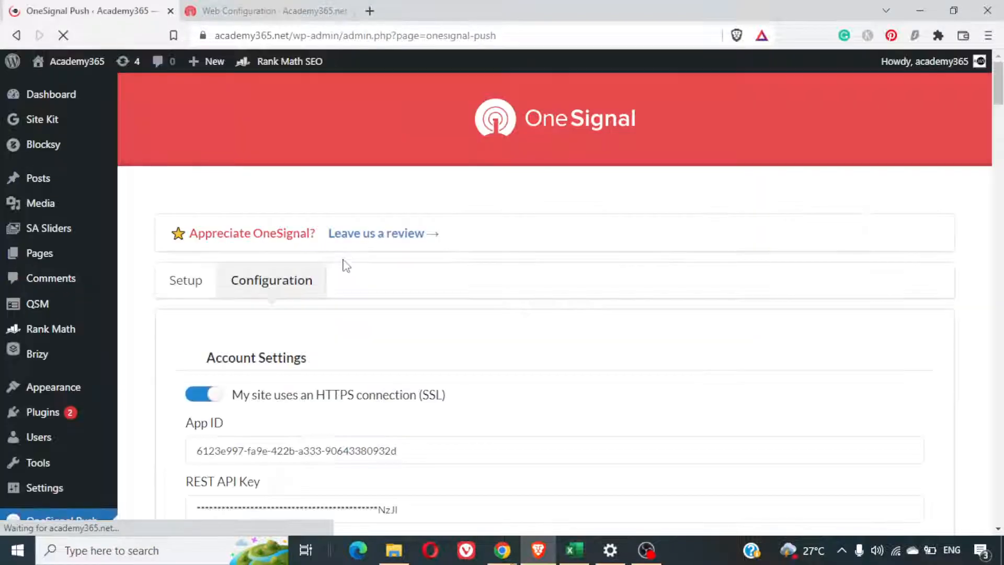
# Finish the WordPress web push setup in OneSignal's Web Configuration page.
pyautogui.click(296, 8)
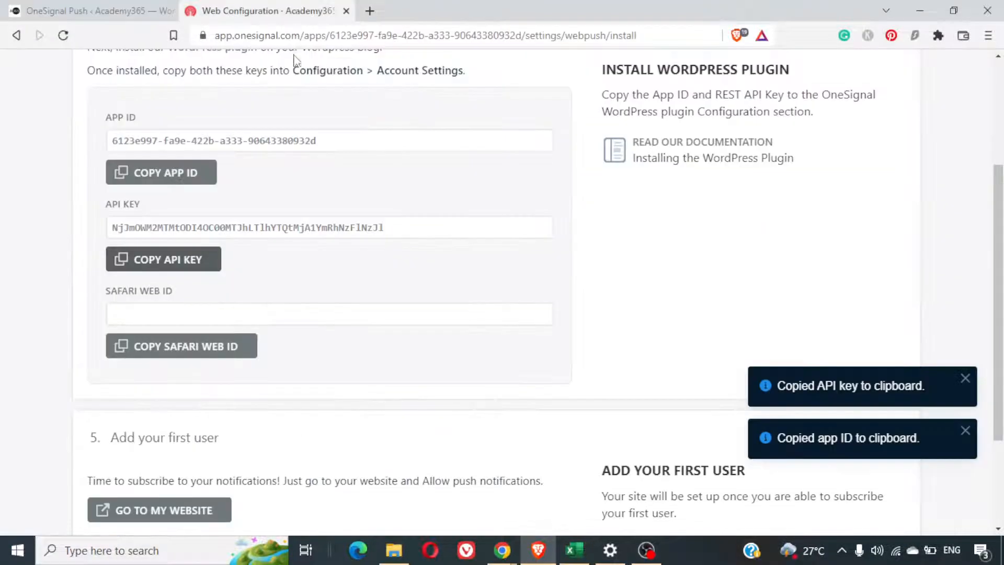
pyautogui.scroll(-3, 272, 415)
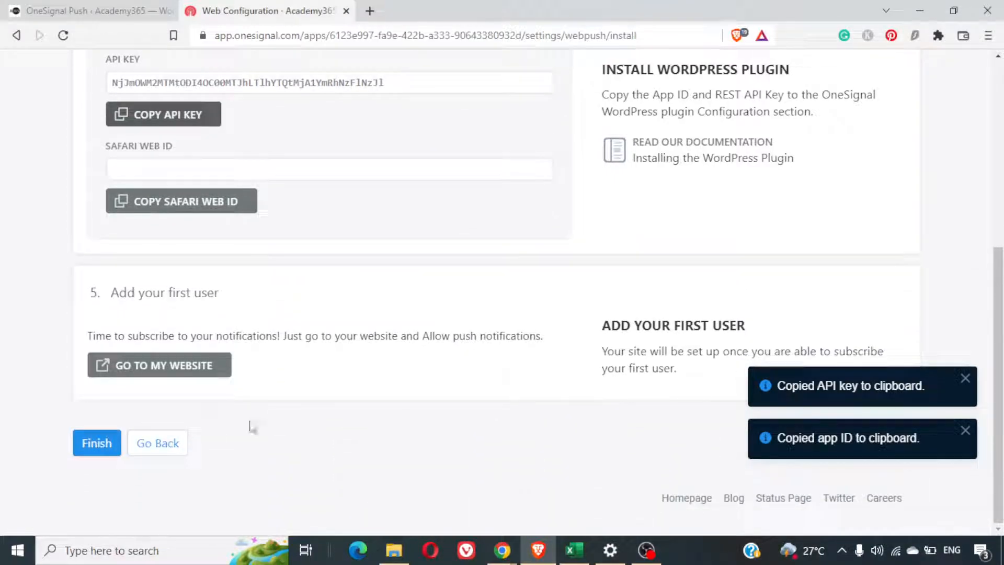
pyautogui.click(114, 434)
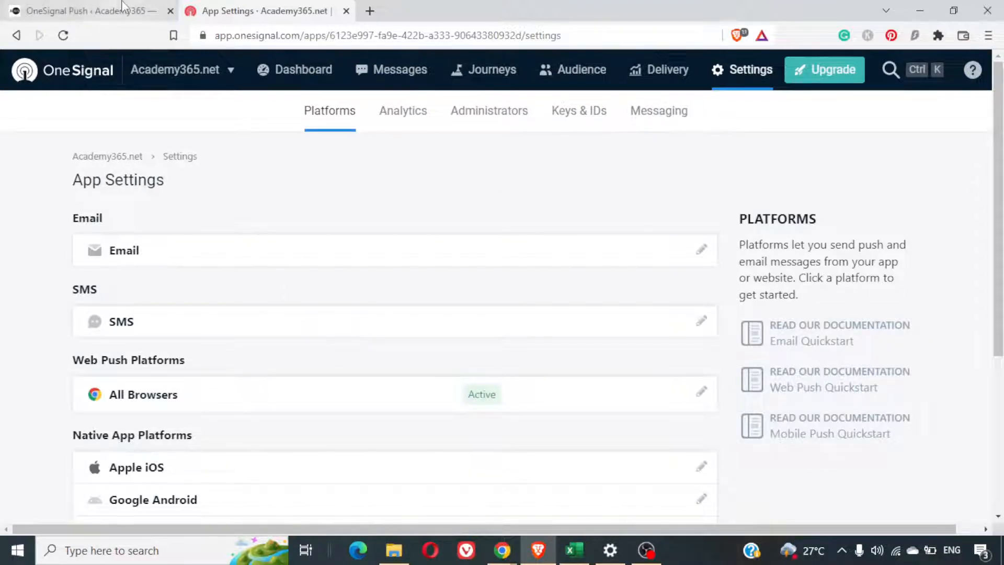
# Open the academy365.net homepage in place of the plugin settings page and look through it for the notification prompt.
pyautogui.click(105, 11)
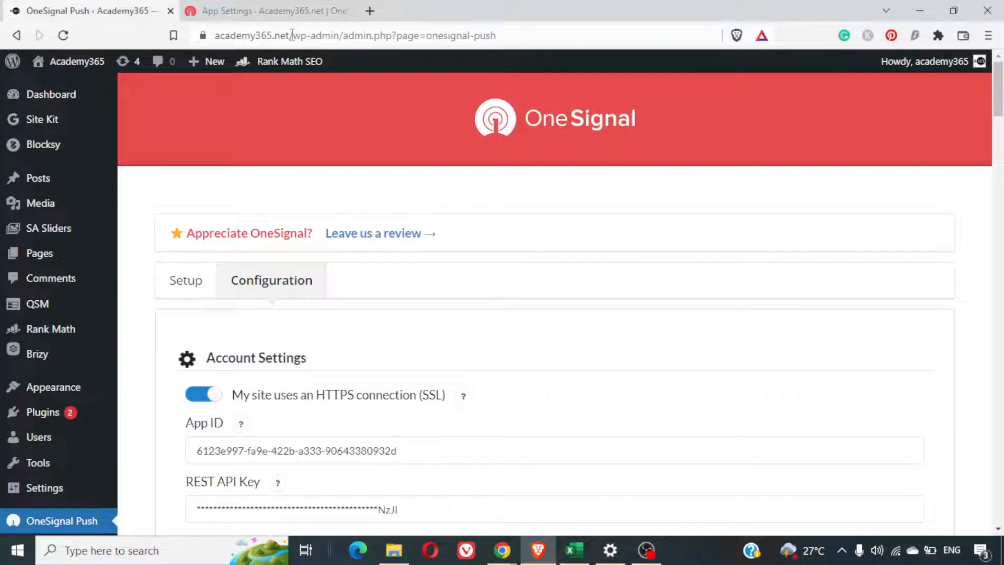
pyautogui.moveTo(296, 35); pyautogui.dragTo(560, 74)
pyautogui.press('BackSpace')
pyautogui.press('Return')
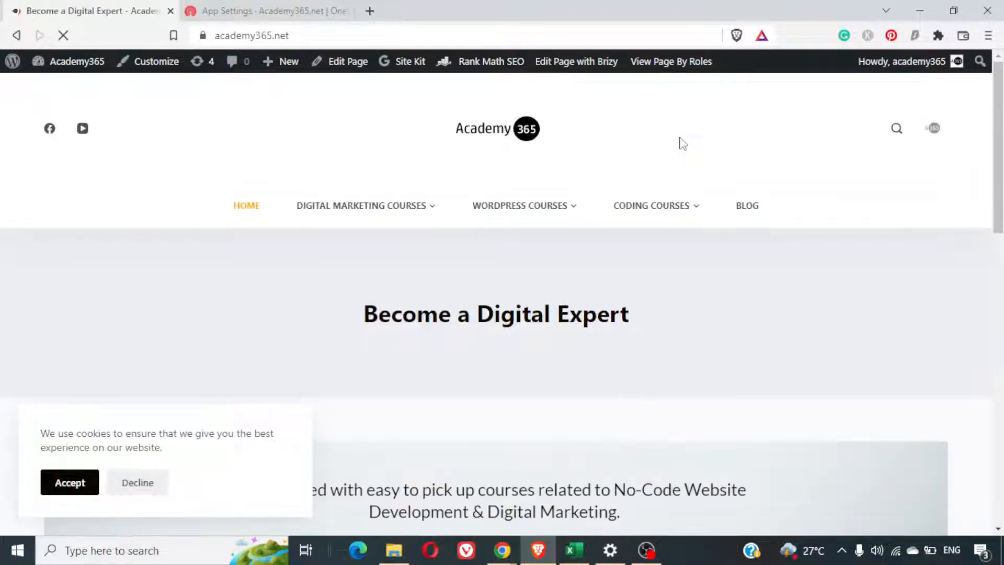
pyautogui.scroll(-10, 720, 320)
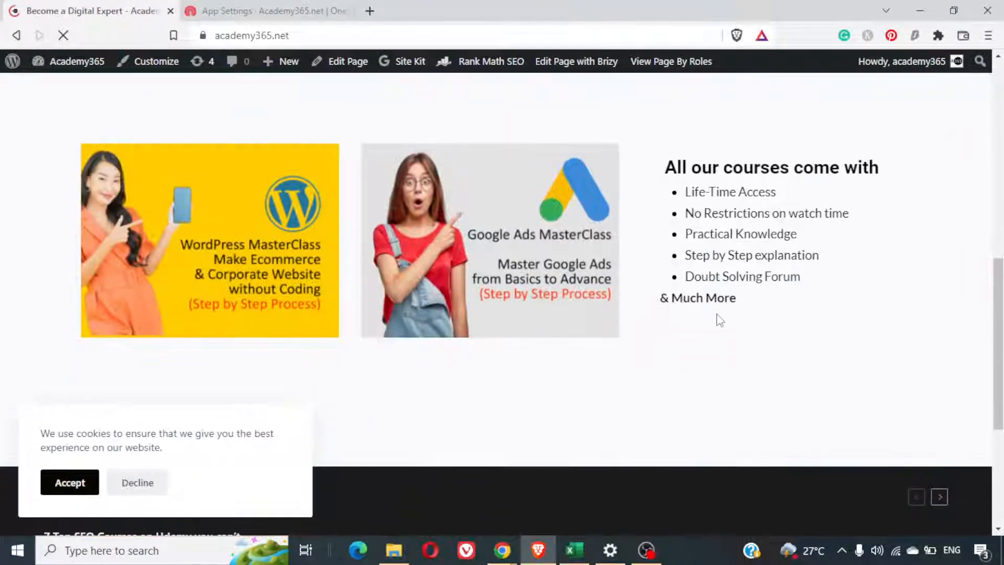
pyautogui.scroll(3, 719, 320)
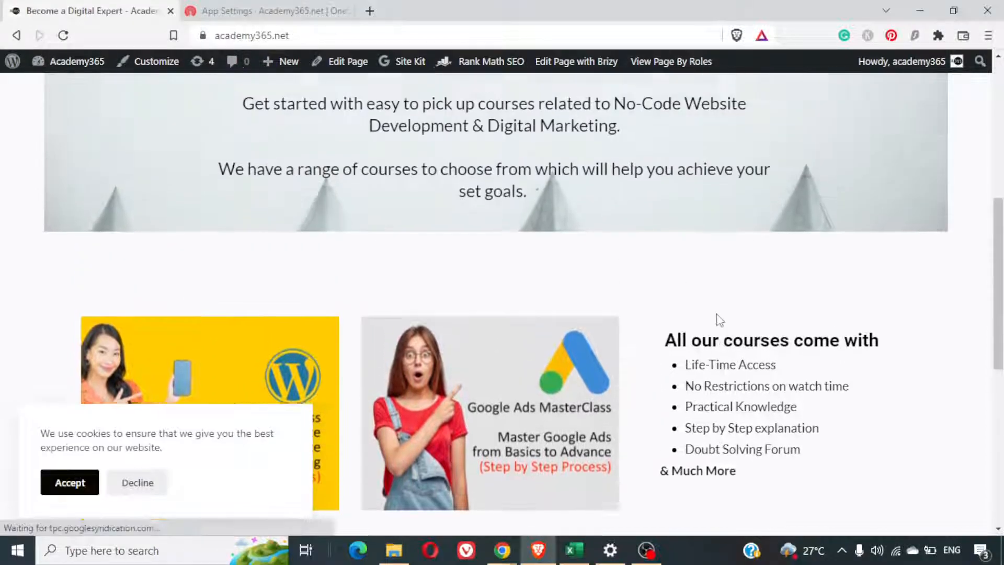
pyautogui.scroll(7, 719, 320)
# Allow notifications in both the site's slide prompt and the browser's permission request, and accept the site's cookie notice.
pyautogui.click(356, 33)
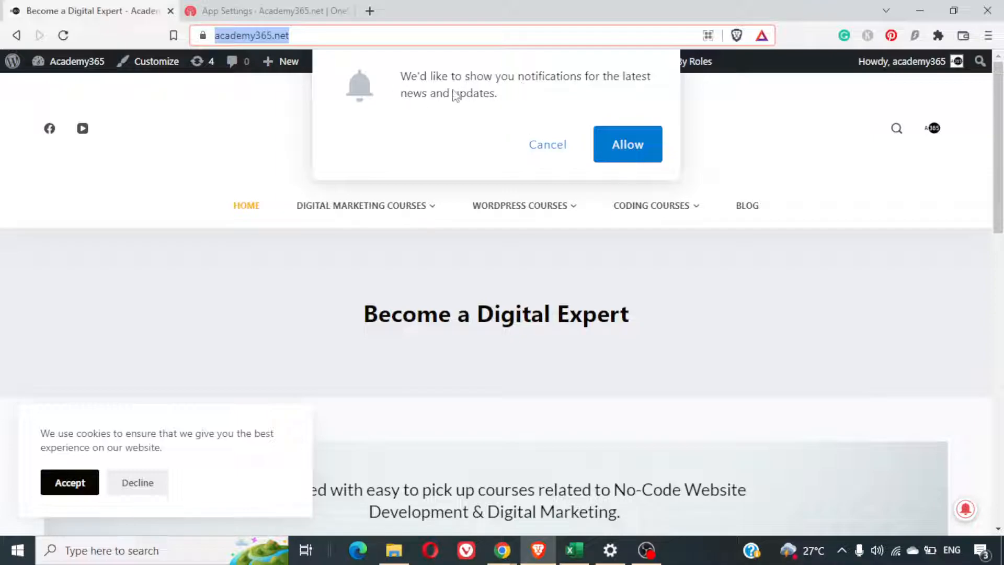
pyautogui.click(639, 159)
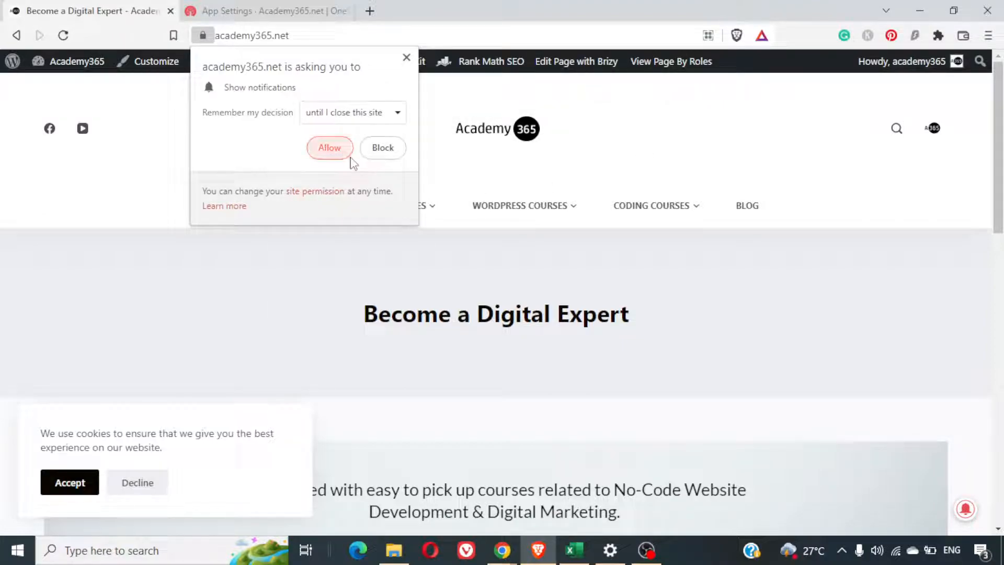
pyautogui.click(349, 156)
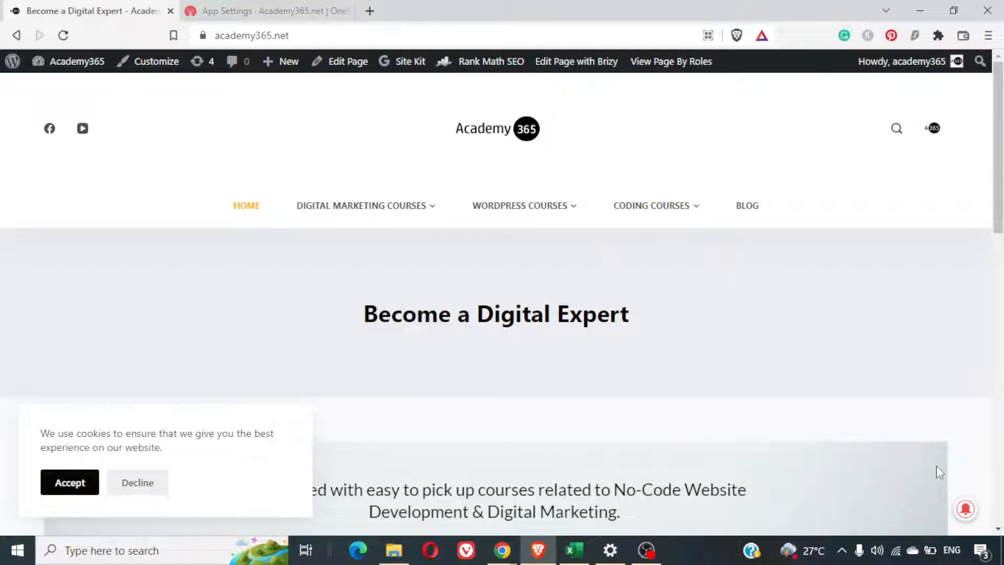
pyautogui.click(84, 484)
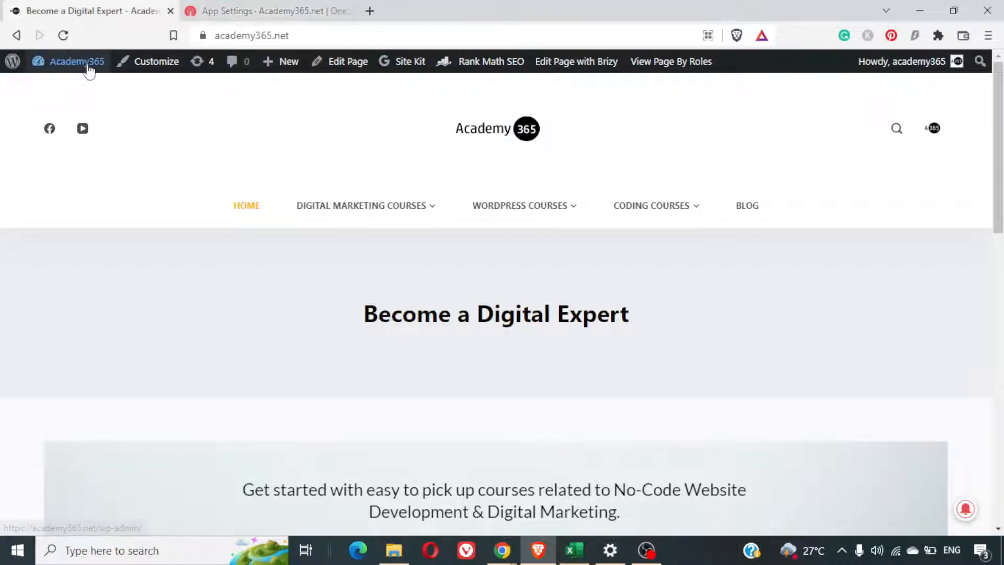
# Open the editor for a new WordPress post in a separate browser tab and switch to it.
pyautogui.moveTo(88, 65)
pyautogui.rightClick(92, 91)
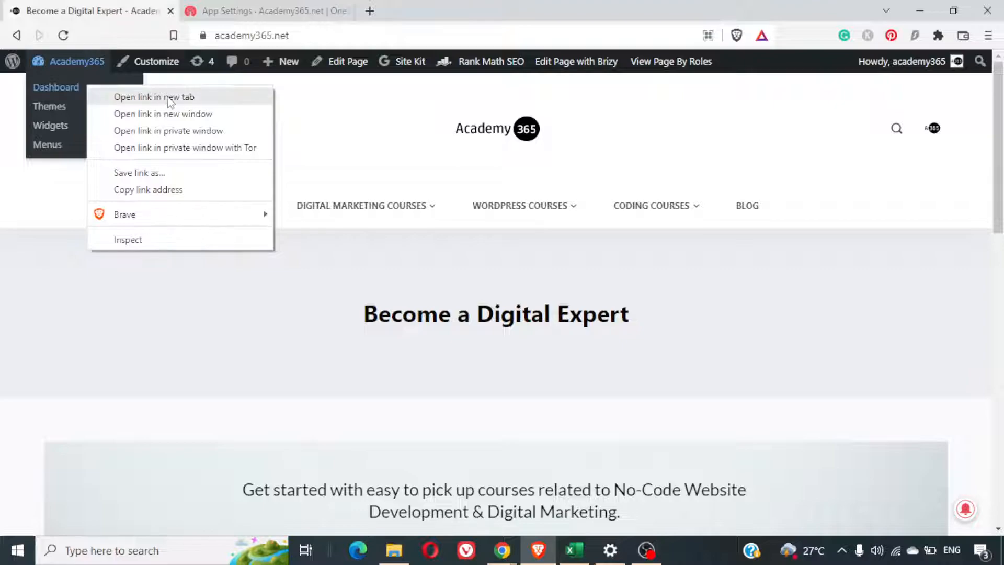
pyautogui.click(377, 87)
pyautogui.moveTo(294, 59)
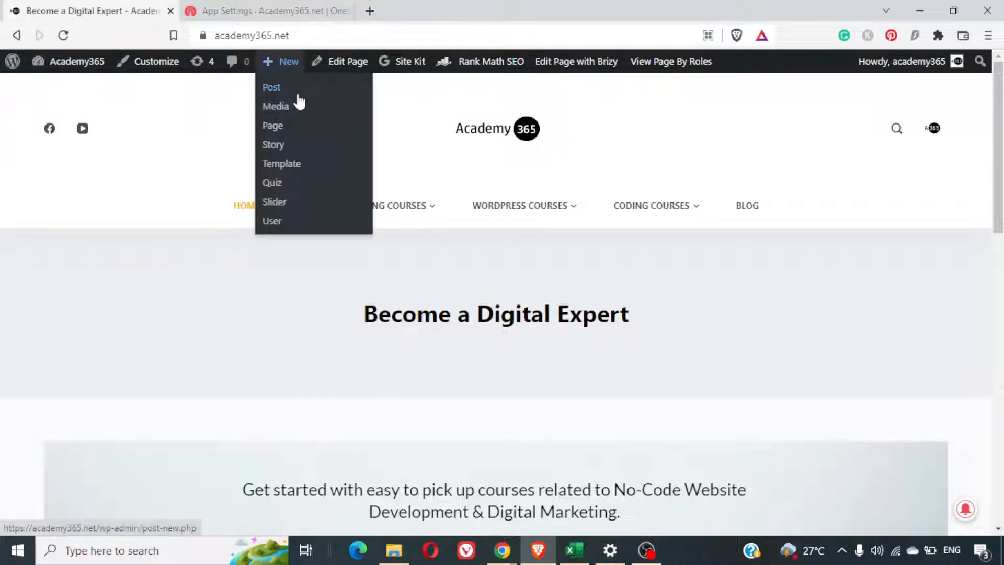
pyautogui.rightClick(298, 100)
pyautogui.click(308, 104)
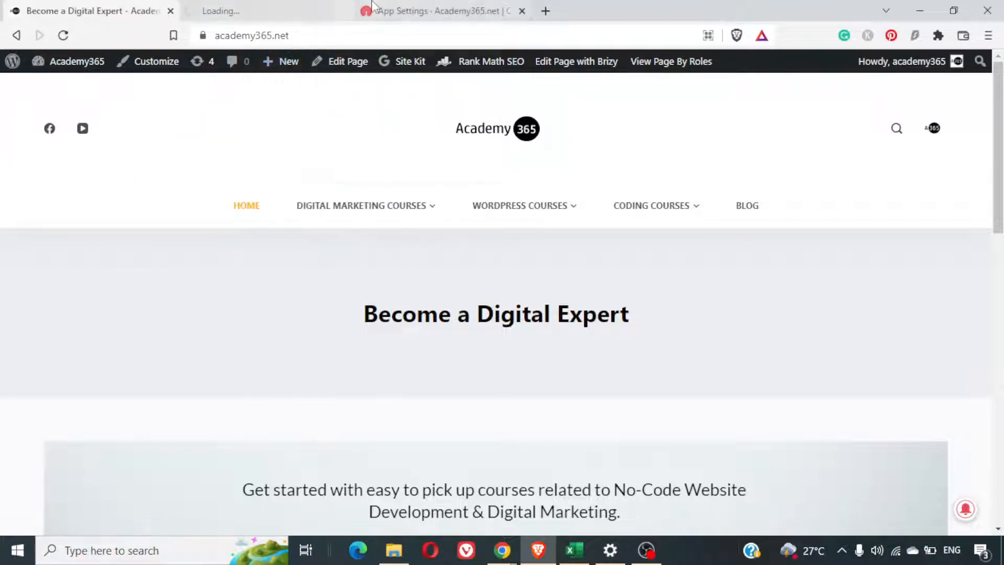
pyautogui.click(258, 3)
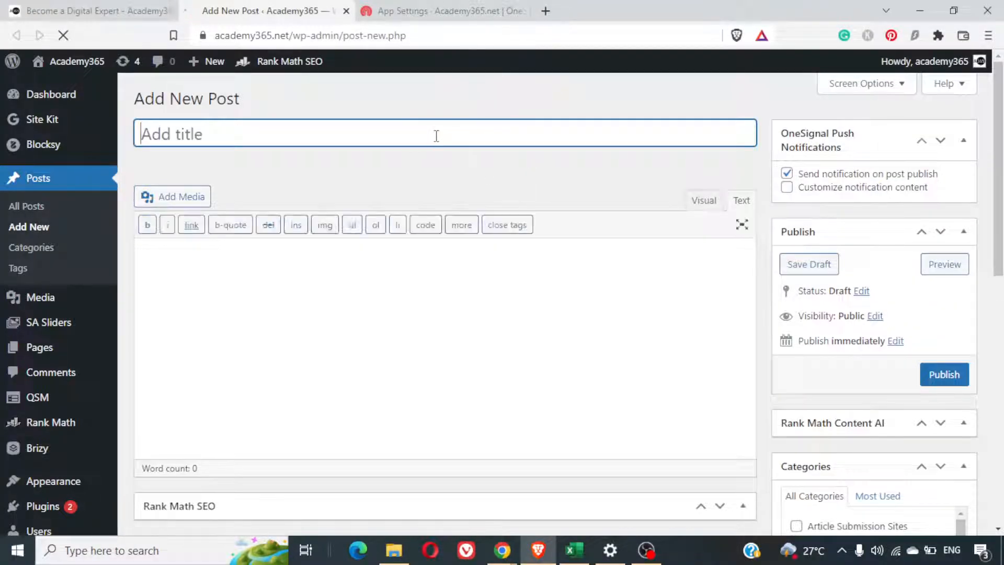
# Title the post "testing post", enter the content "this is a testing post for push notification..", and publish it.
pyautogui.write('testing por')
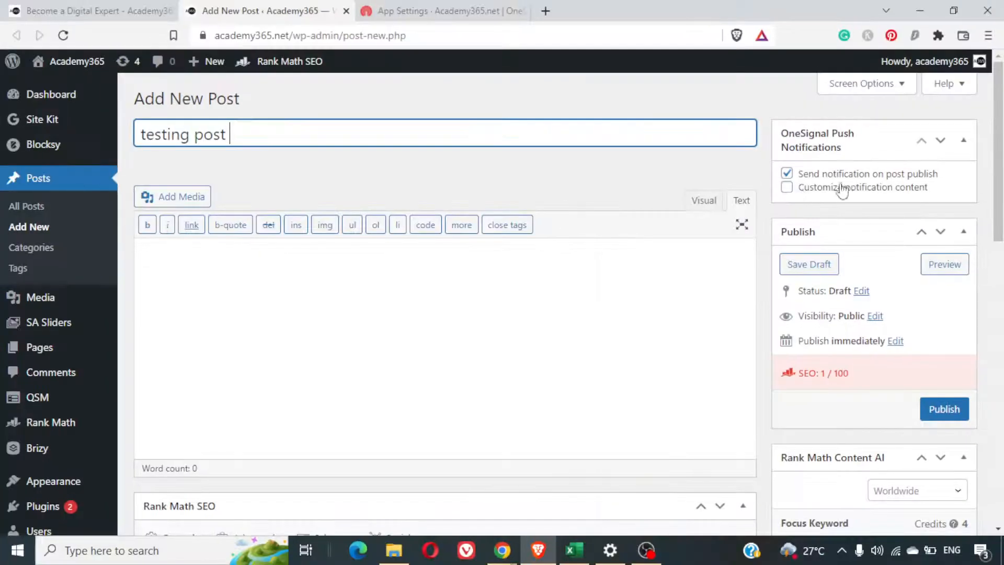
pyautogui.click(125, 339)
pyautogui.write('this ')
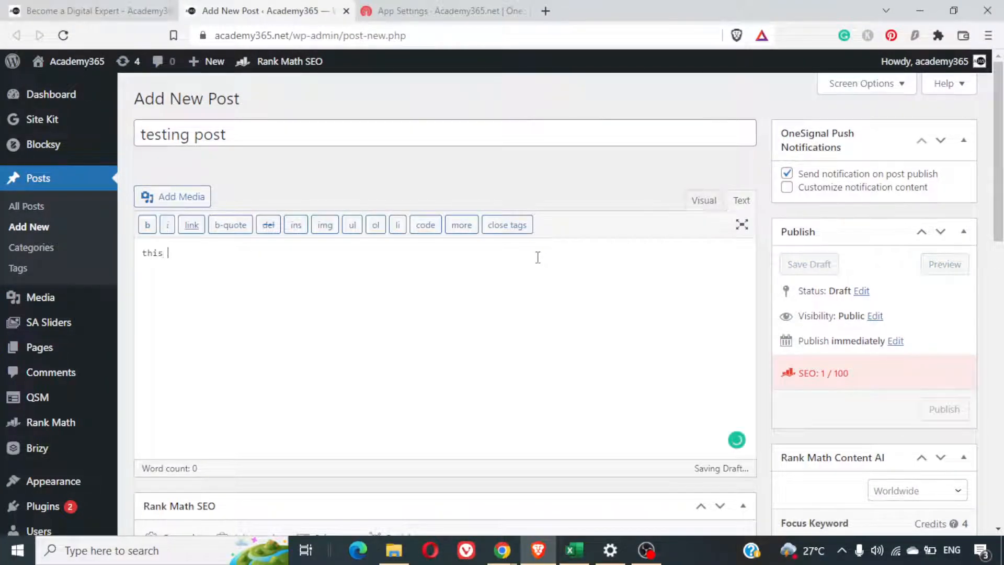
pyautogui.write('is a testing ')
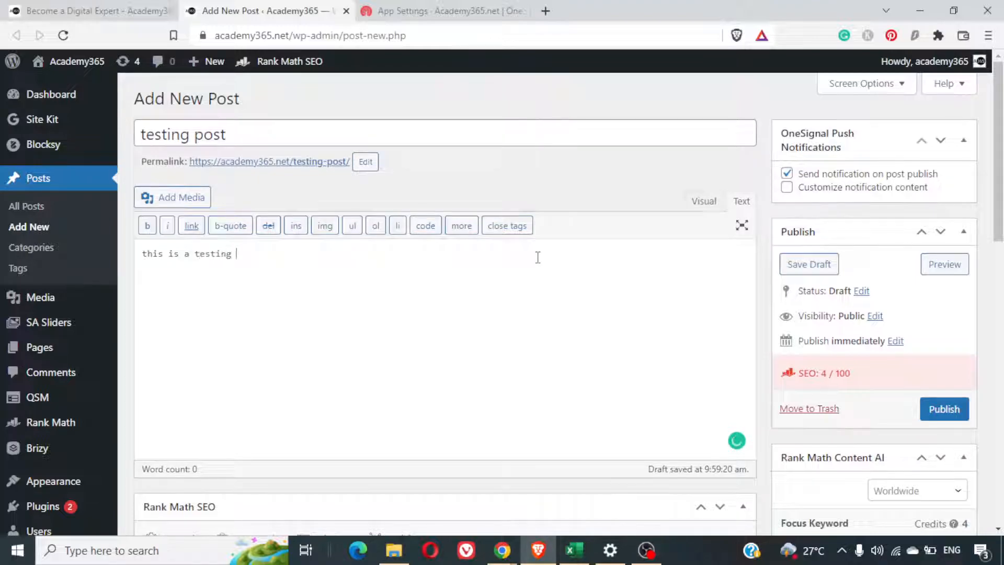
pyautogui.write('port for push notific')
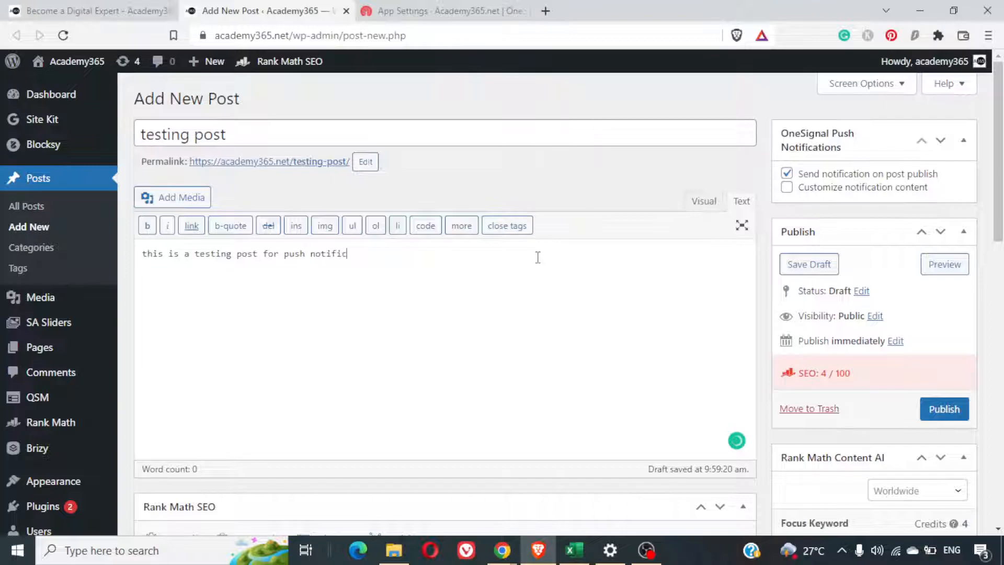
pyautogui.write('ation..')
pyautogui.click(944, 409)
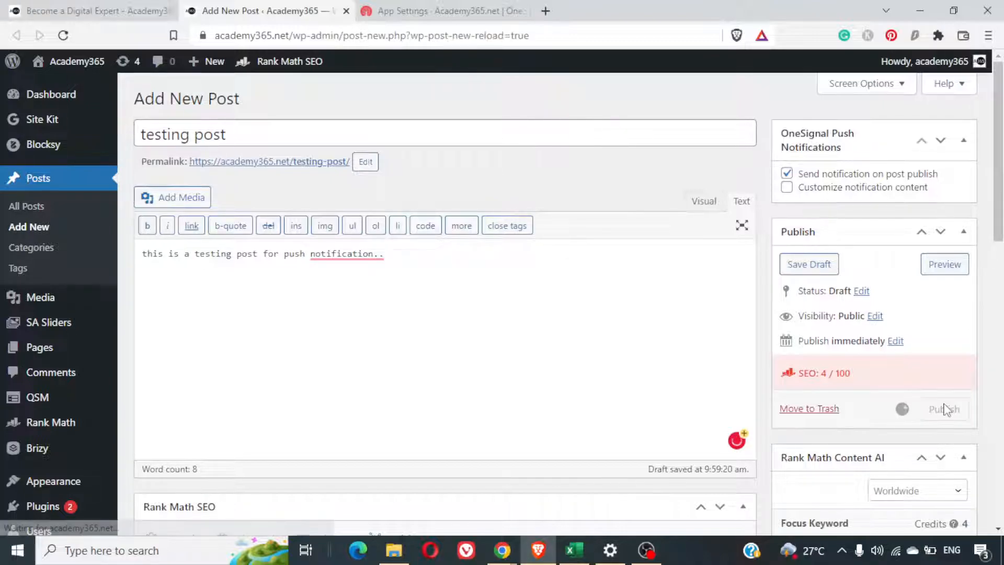
pyautogui.click(550, 7)
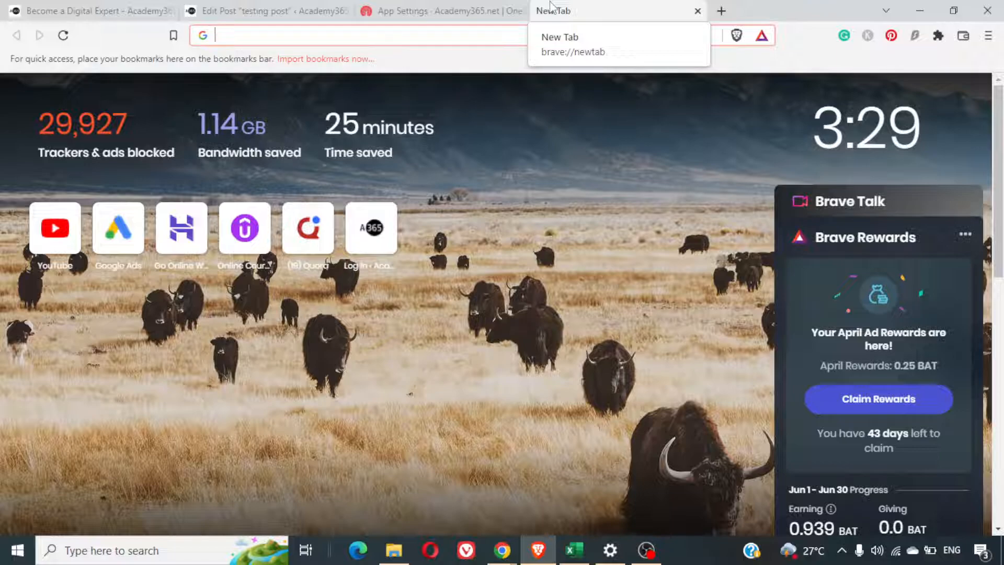
pyautogui.click(698, 11)
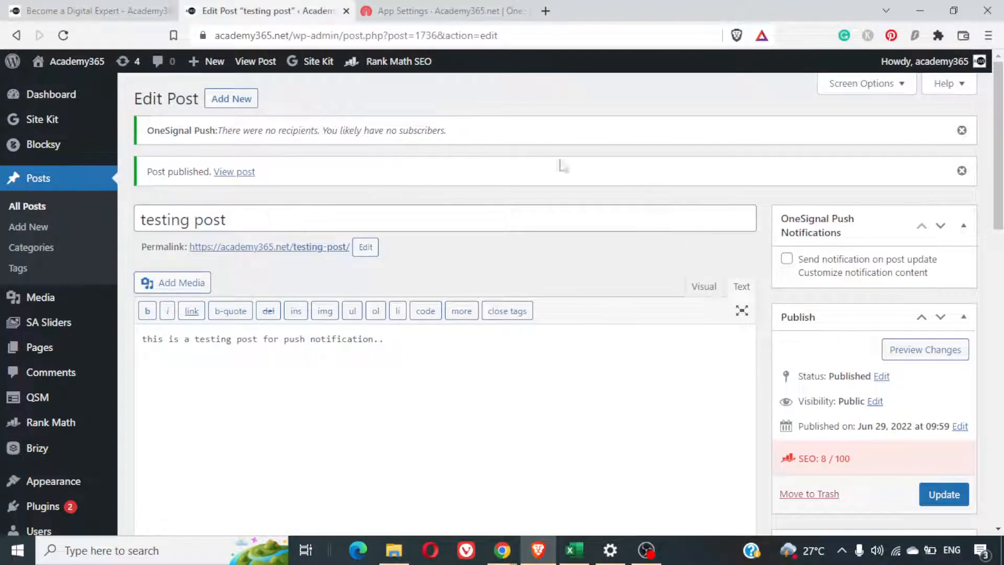
# Switch to the academy365.net homepage, reload it, and look through the page down to the trending posts for the push notification.
pyautogui.click(120, 7)
pyautogui.scroll(-10, 446, 276)
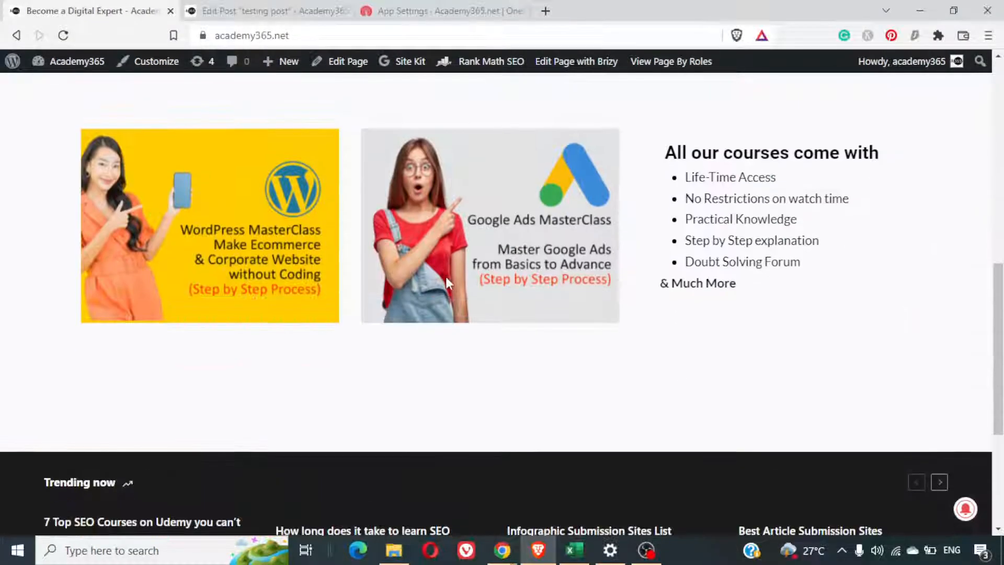
pyautogui.click(334, 32)
pyautogui.press('Return')
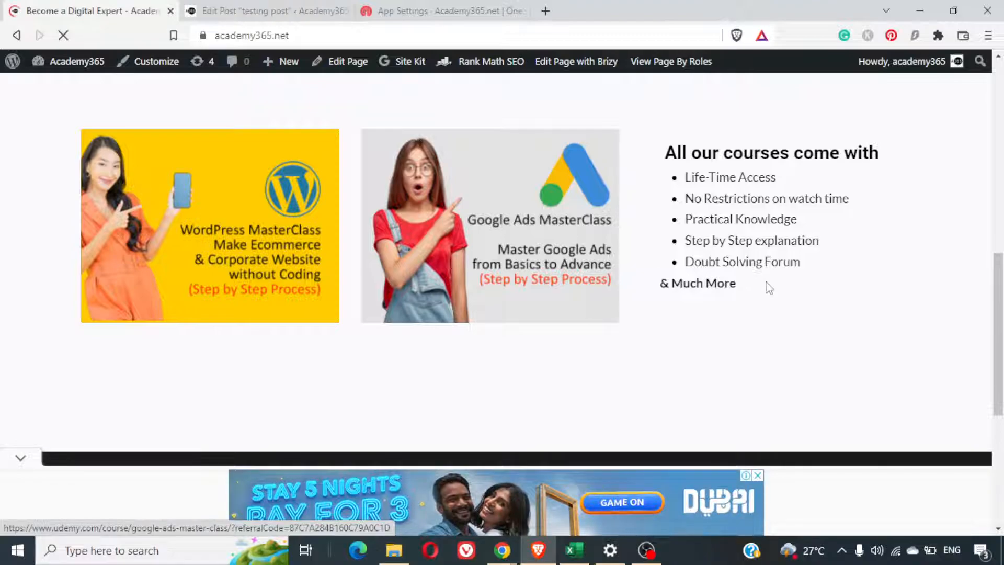
pyautogui.scroll(-5, 767, 287)
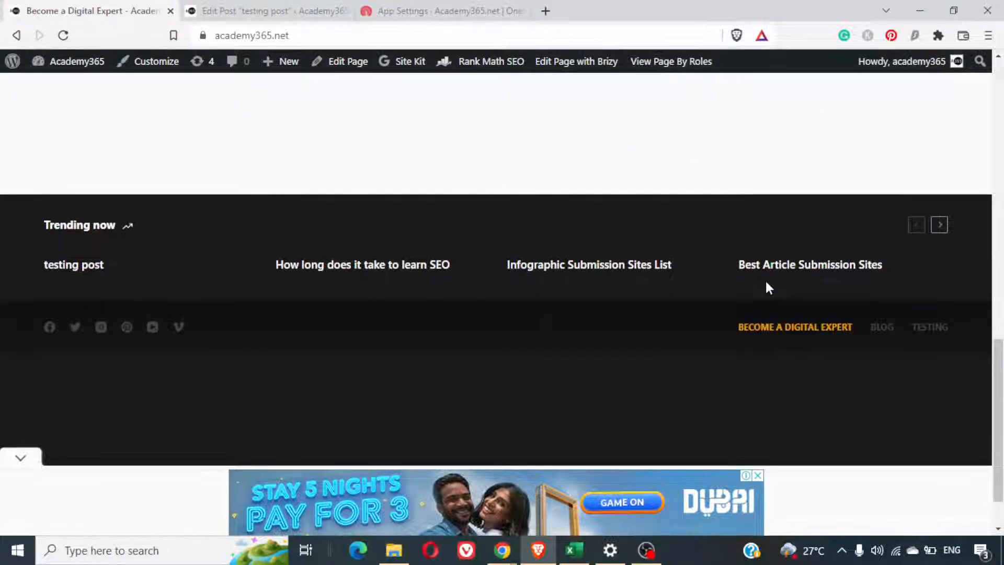
pyautogui.scroll(7, 768, 287)
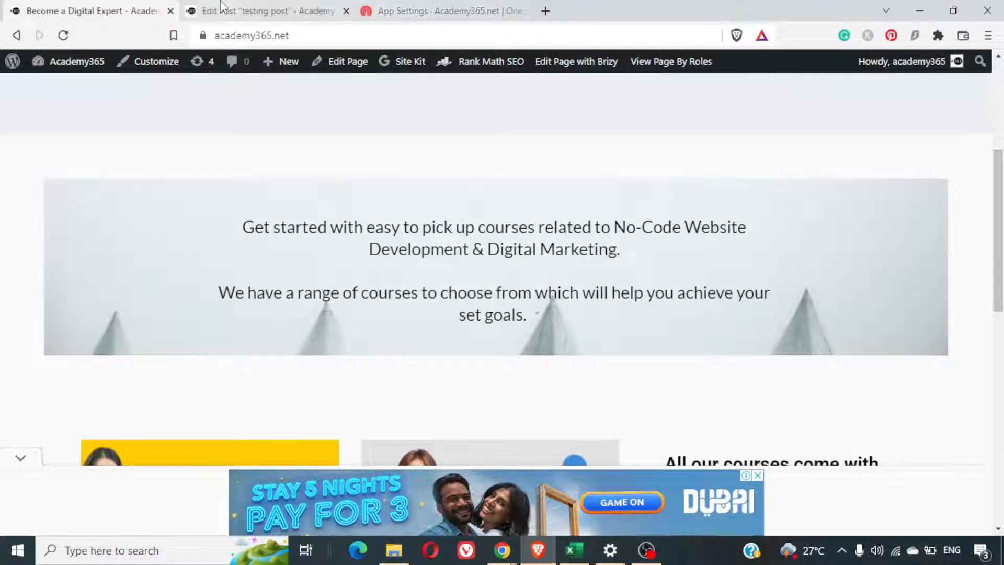
# Read the OneSignal Push message above the "testing post" editor, and recheck the reloaded homepage for a notification.
pyautogui.click(222, 10)
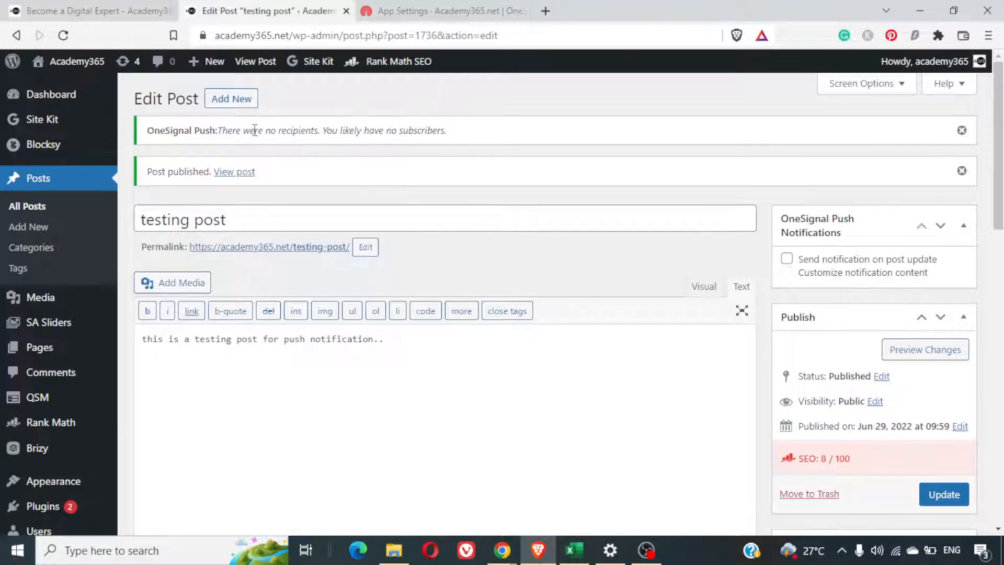
pyautogui.tripleClick(293, 130)
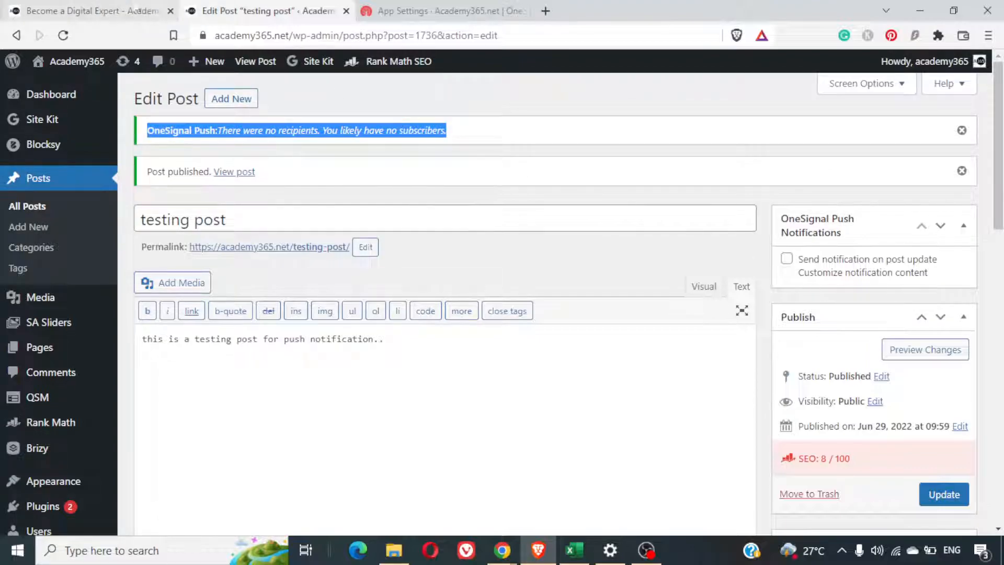
pyautogui.click(140, 5)
pyautogui.scroll(-10, 936, 461)
pyautogui.scroll(10, 936, 460)
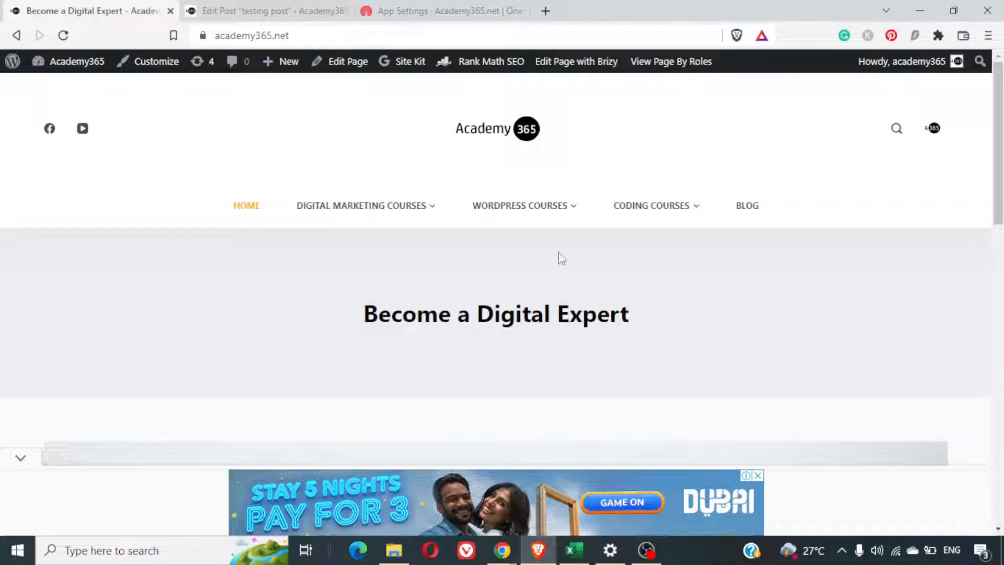
pyautogui.click(57, 35)
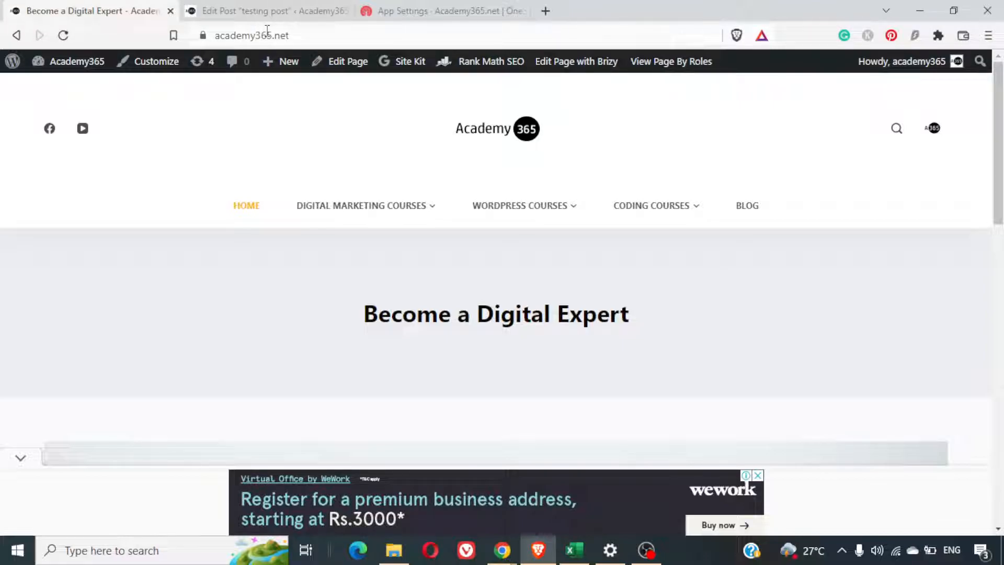
# Launch Firefox and open academy365.net in it, using the address copied from the Brave browser.
pyautogui.click(183, 544)
pyautogui.write('moz')
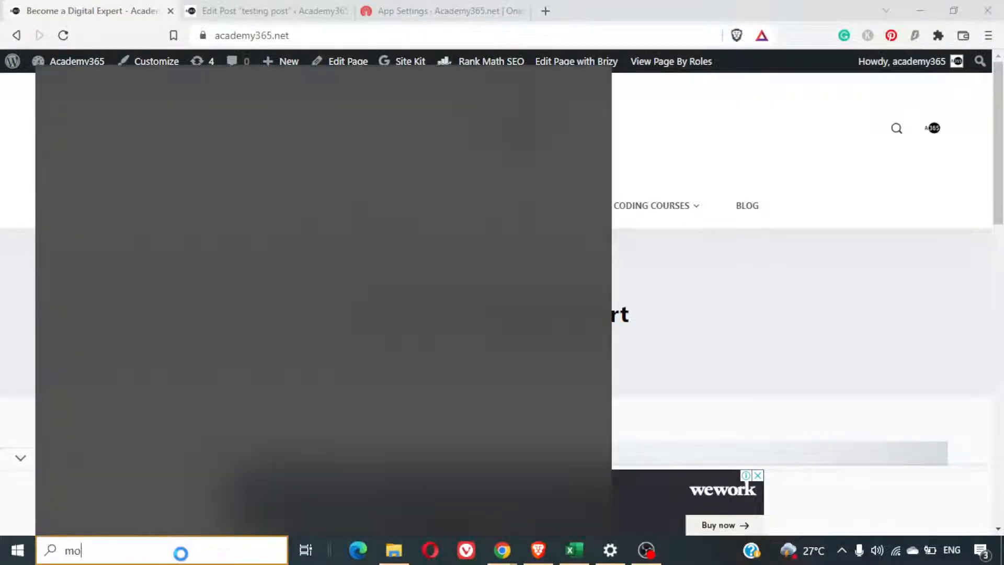
pyautogui.press('Return')
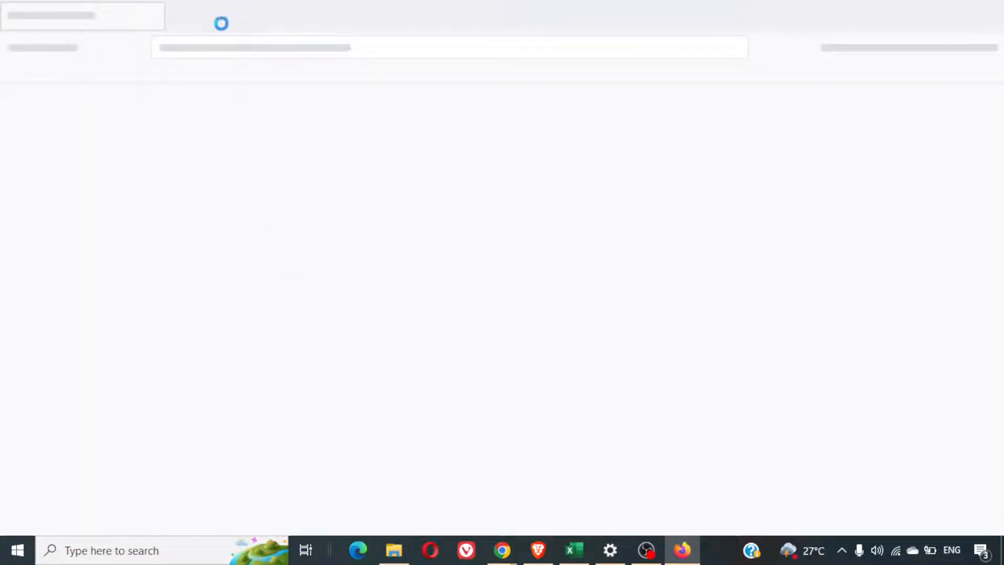
pyautogui.hotkey('alt', 'Tab')
pyautogui.click(259, 35)
pyautogui.hotkey('ctrl', 'c')
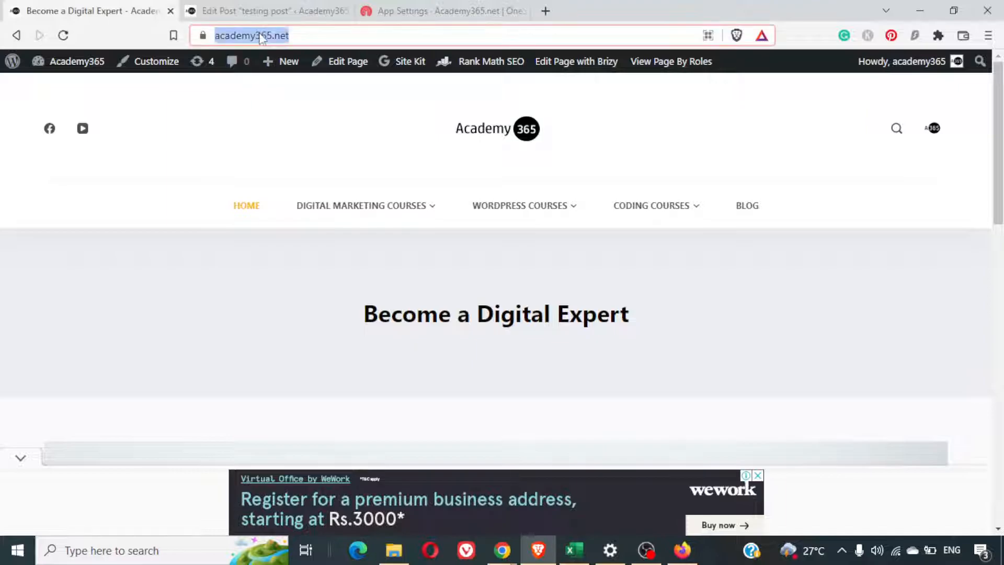
pyautogui.hotkey('alt', 'Tab')
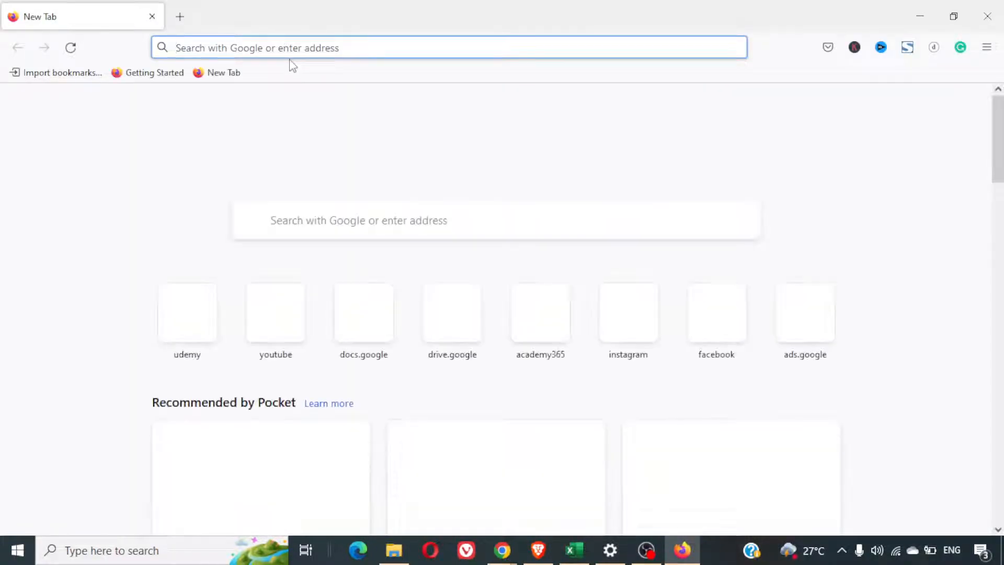
pyautogui.hotkey('ctrl', 'v')
pyautogui.press('Return')
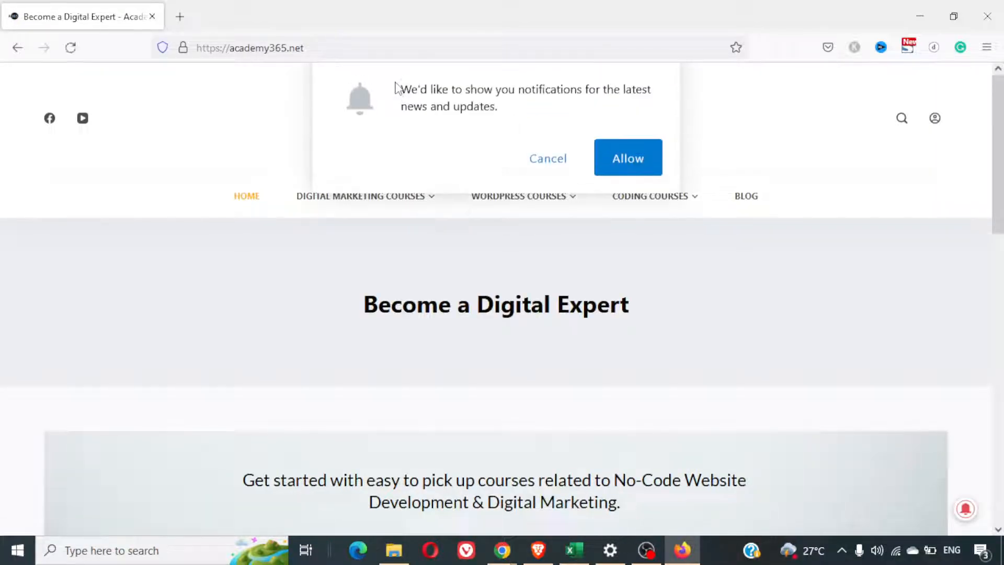
# Allow notifications in both the site's slide prompt and Firefox's permission request, and view the site's protection details.
pyautogui.click(631, 159)
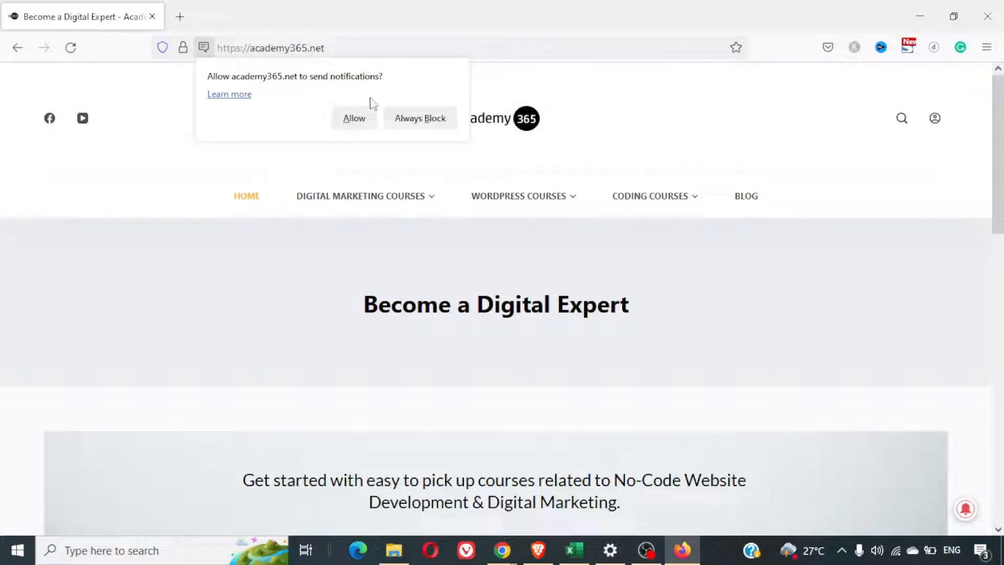
pyautogui.click(358, 119)
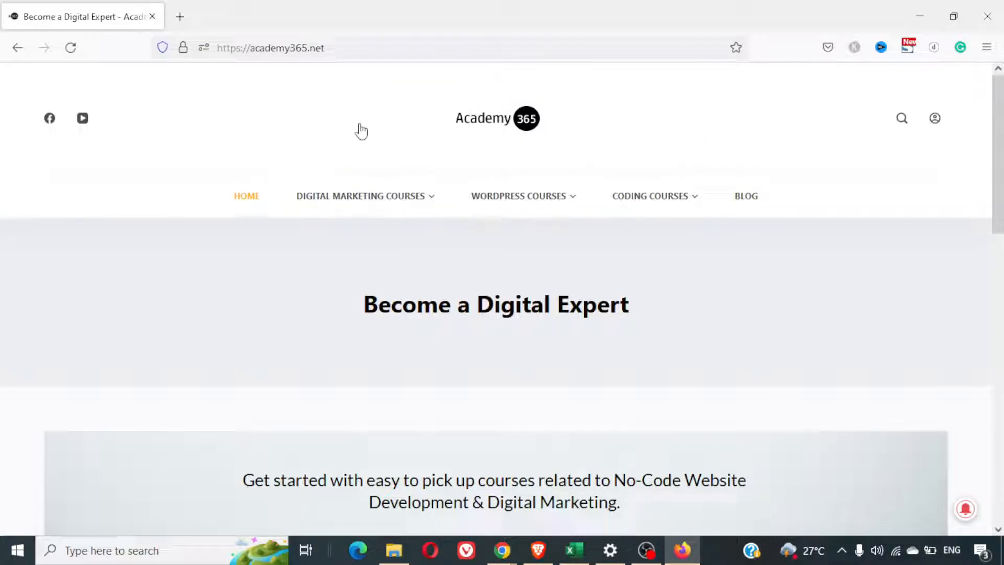
pyautogui.click(163, 47)
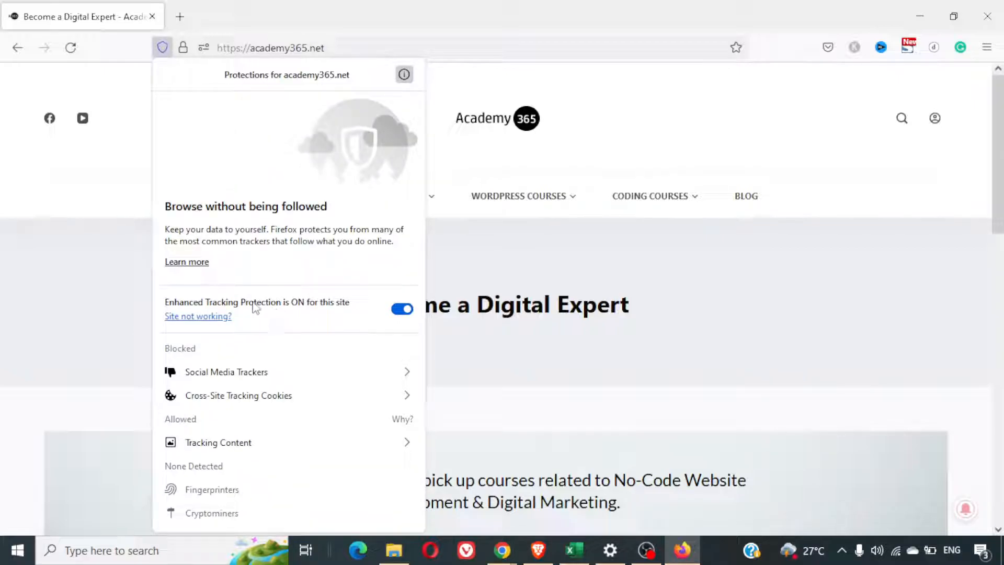
pyautogui.click(654, 167)
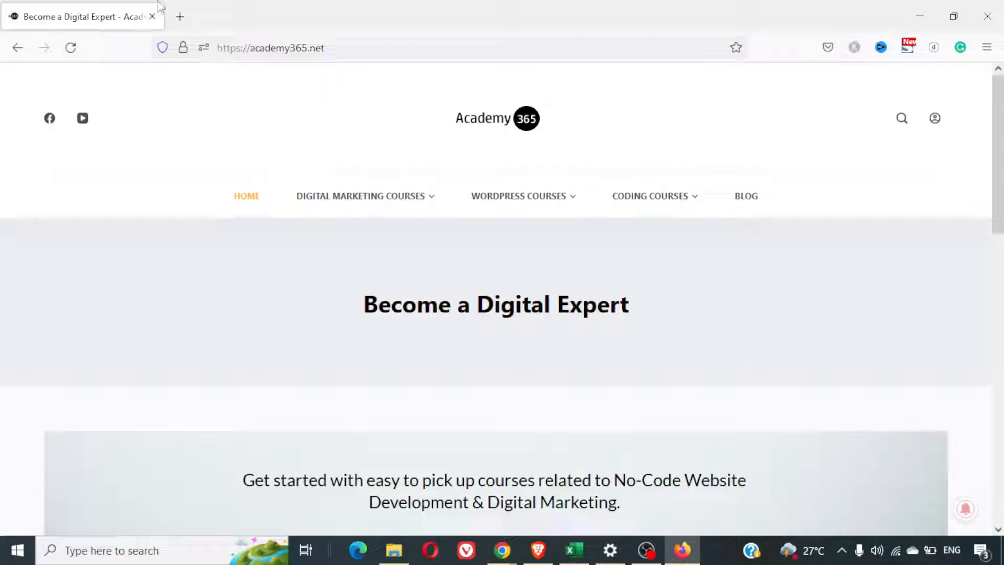
# Switch back to the "testing post" editor in Brave, enable sending a notification on post update, and update the post.
pyautogui.hotkey('alt', 'Tab')
pyautogui.click(264, 7)
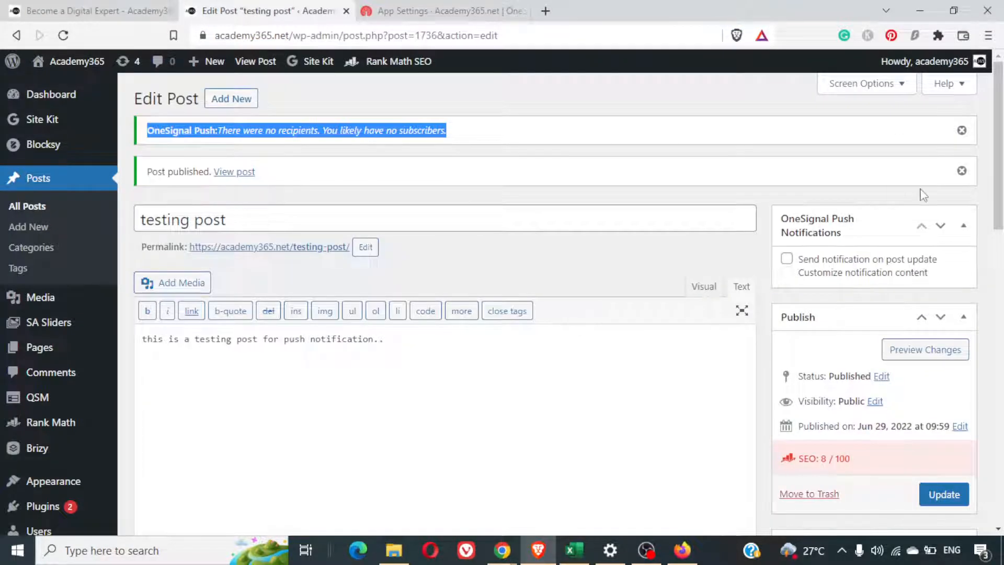
pyautogui.click(793, 264)
pyautogui.click(788, 260)
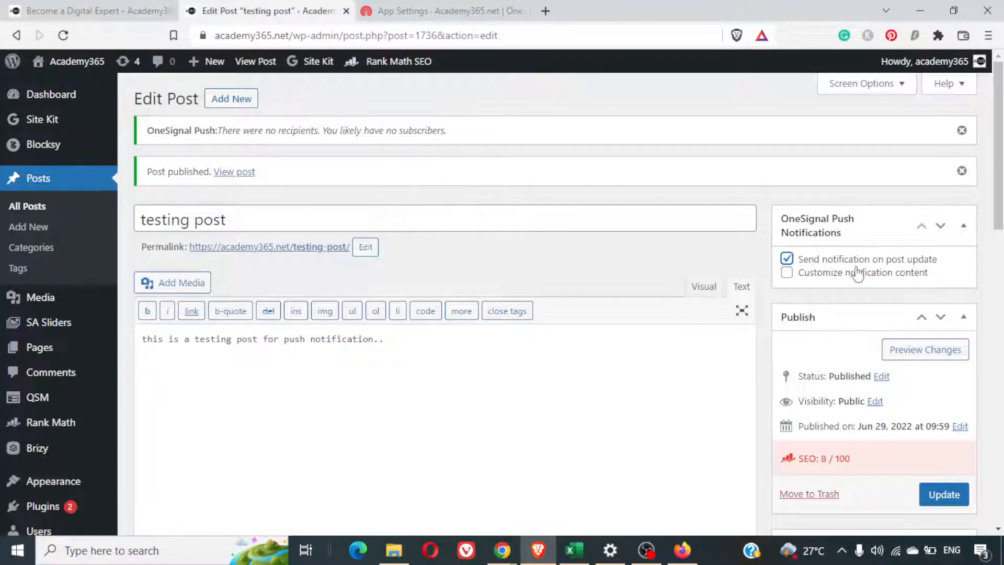
pyautogui.click(960, 504)
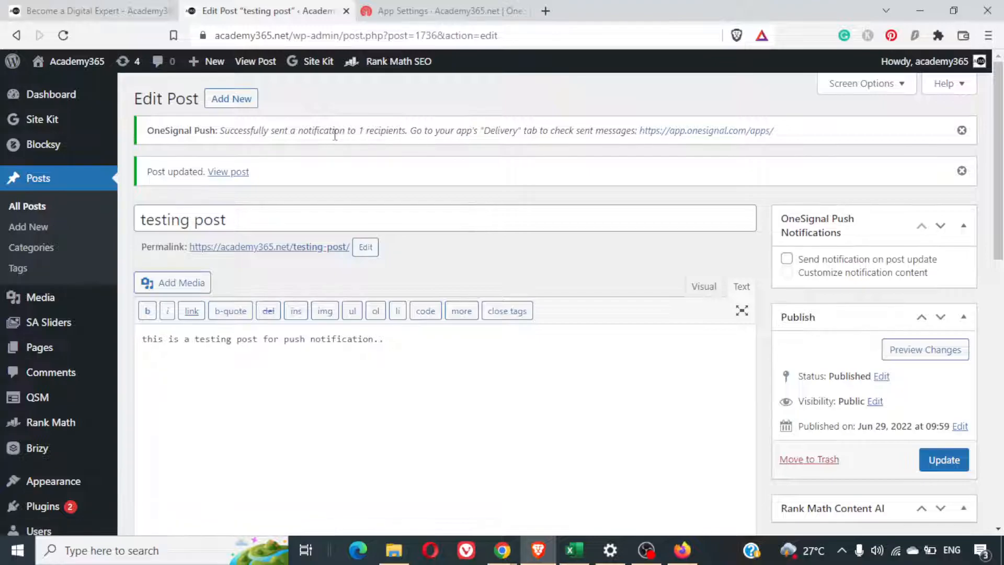
# Return to Firefox, open the site's Blog page, and look through the posts while waiting for the push notification.
pyautogui.hotkey('alt', 'Tab')
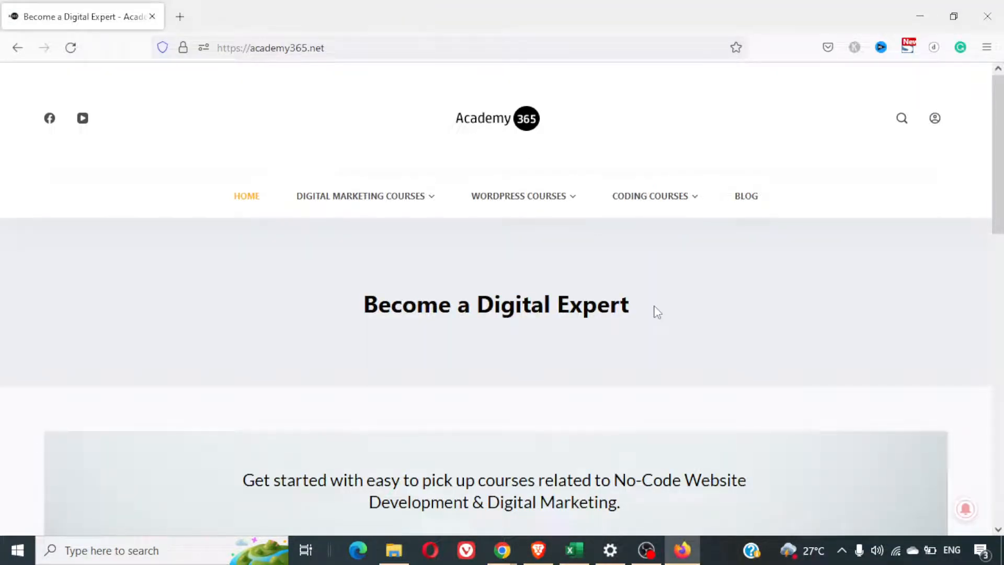
pyautogui.press('End')
pyautogui.press('Home')
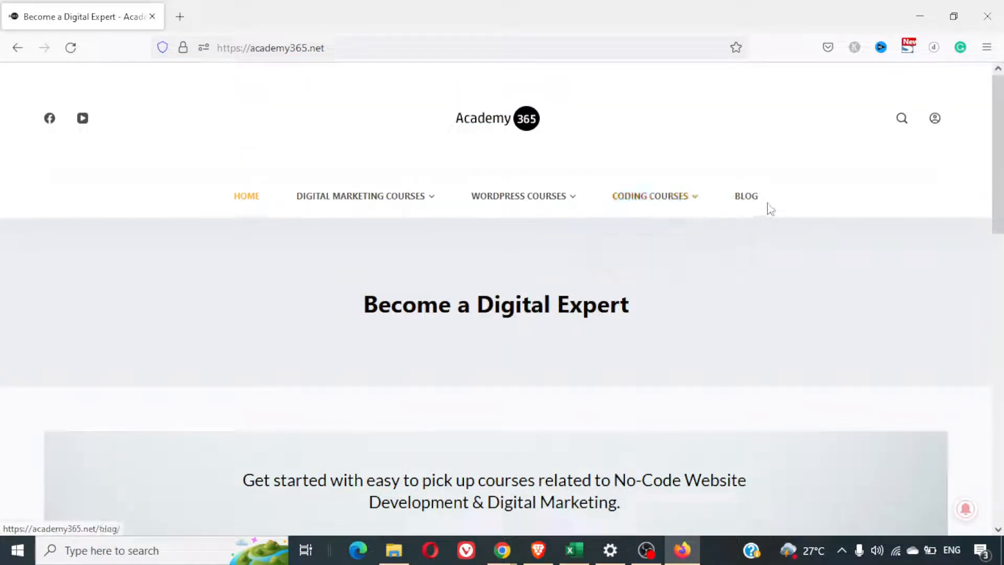
pyautogui.click(748, 198)
pyautogui.moveTo(519, 217)
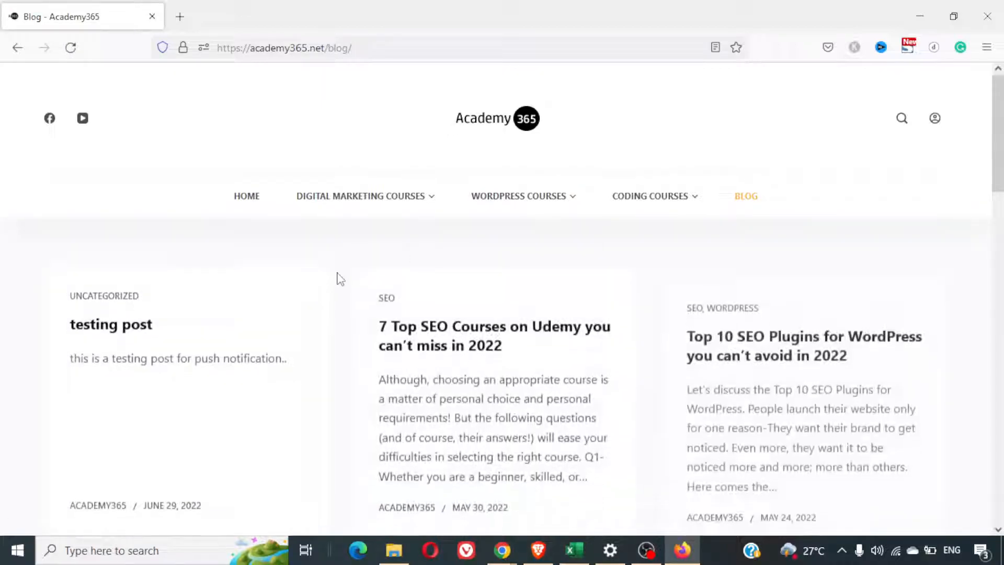
pyautogui.scroll(-3, 337, 279)
pyautogui.scroll(-1, 337, 278)
pyautogui.scroll(3, 337, 279)
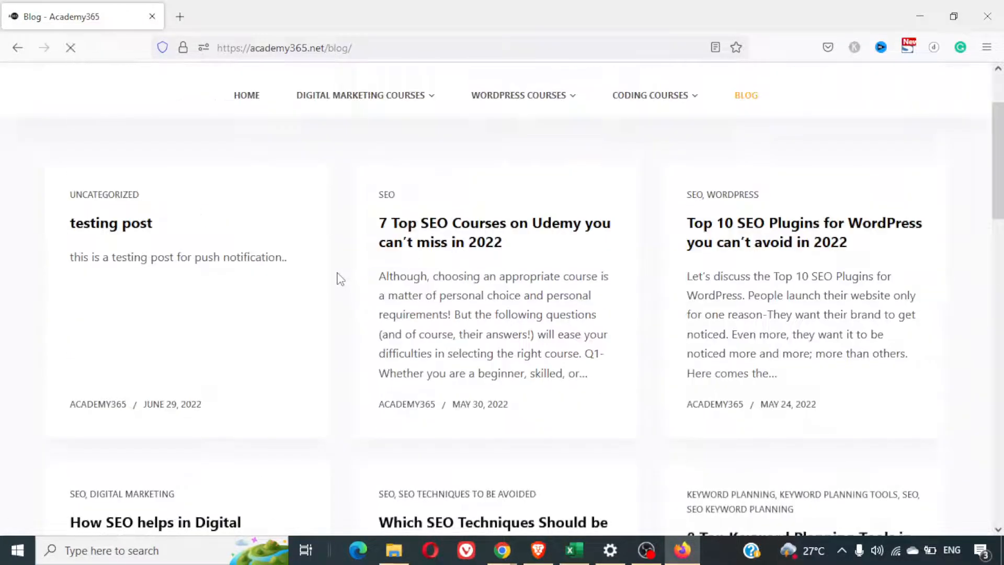
# Switch to the homepage in Brave, respond to the Academy365 subscription welcome notification, and look through the page.
pyautogui.hotkey('alt', 'Tab')
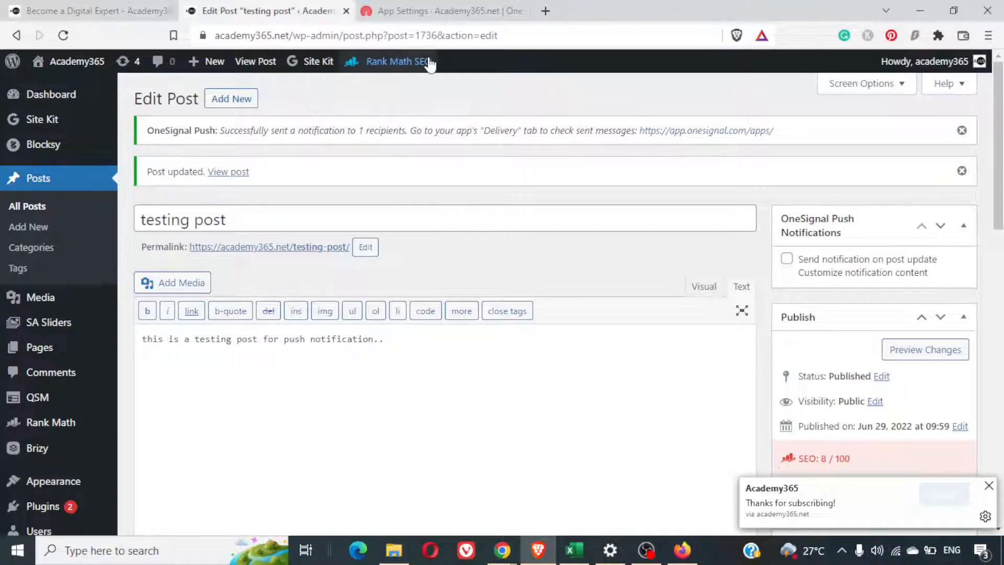
pyautogui.click(94, 10)
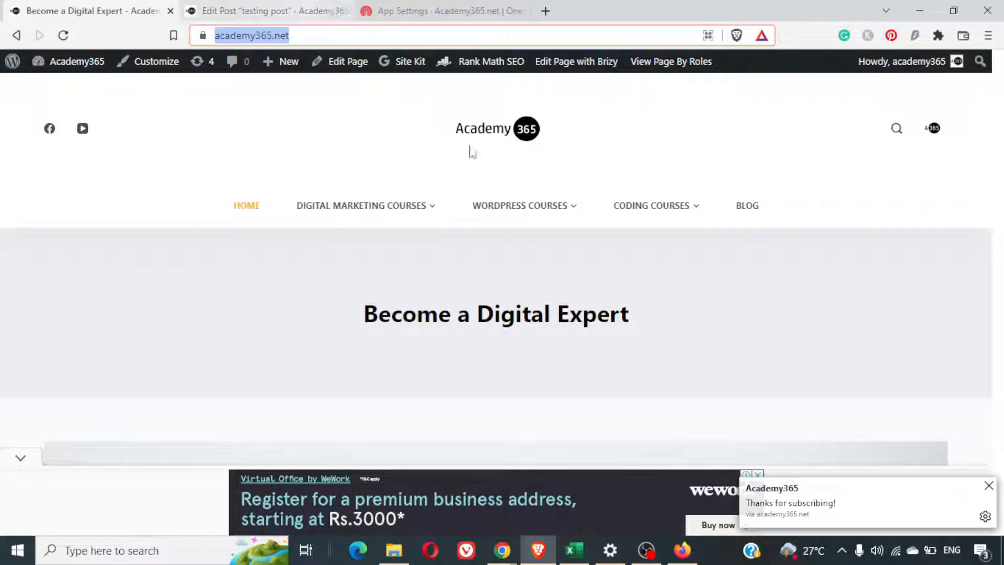
pyautogui.click(799, 496)
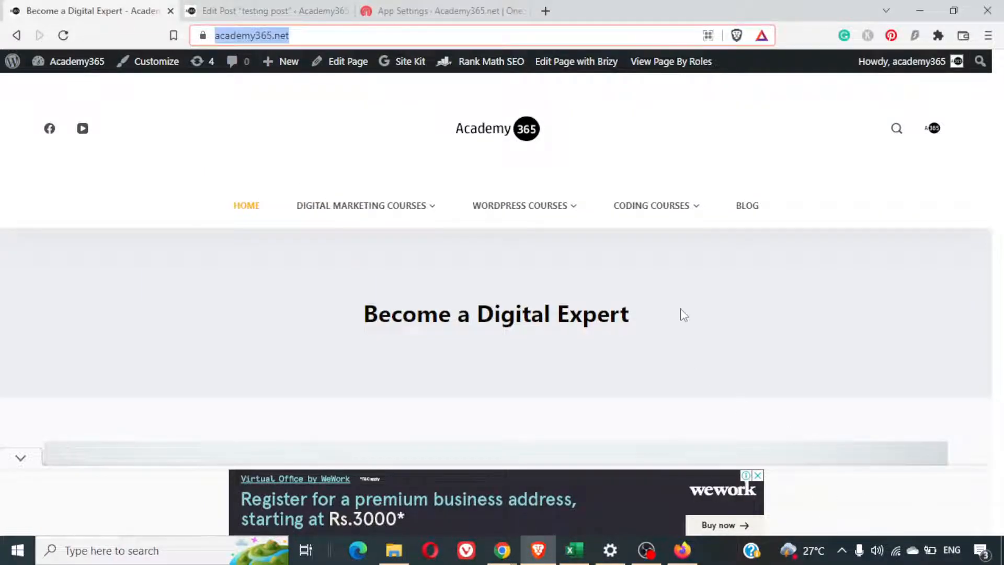
pyautogui.scroll(-4, 604, 298)
pyautogui.scroll(4, 604, 298)
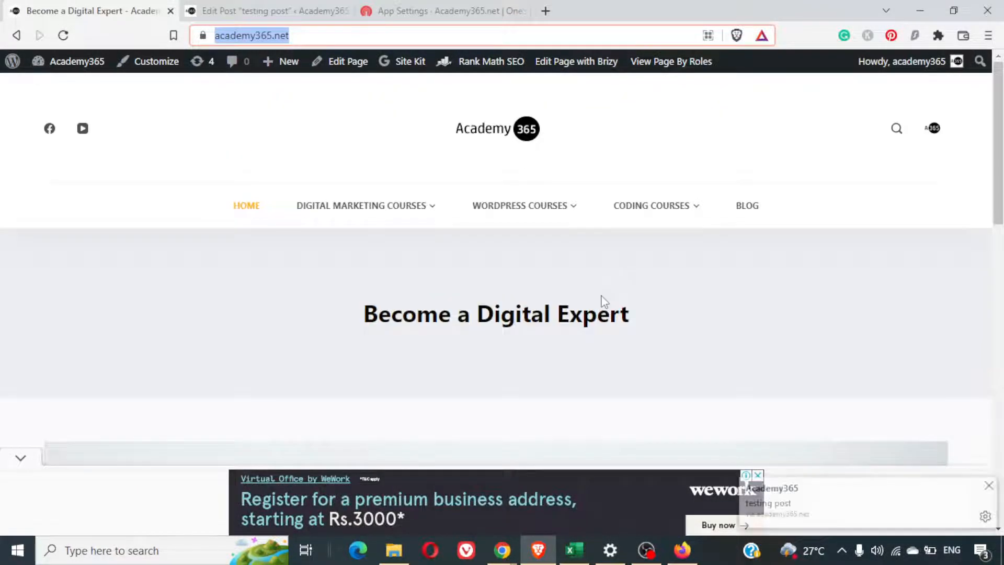
# Return to the blog in Firefox and open the Academy365 "testing post" push notification.
pyautogui.hotkey('alt', 'Tab')
pyautogui.scroll(-6, 604, 302)
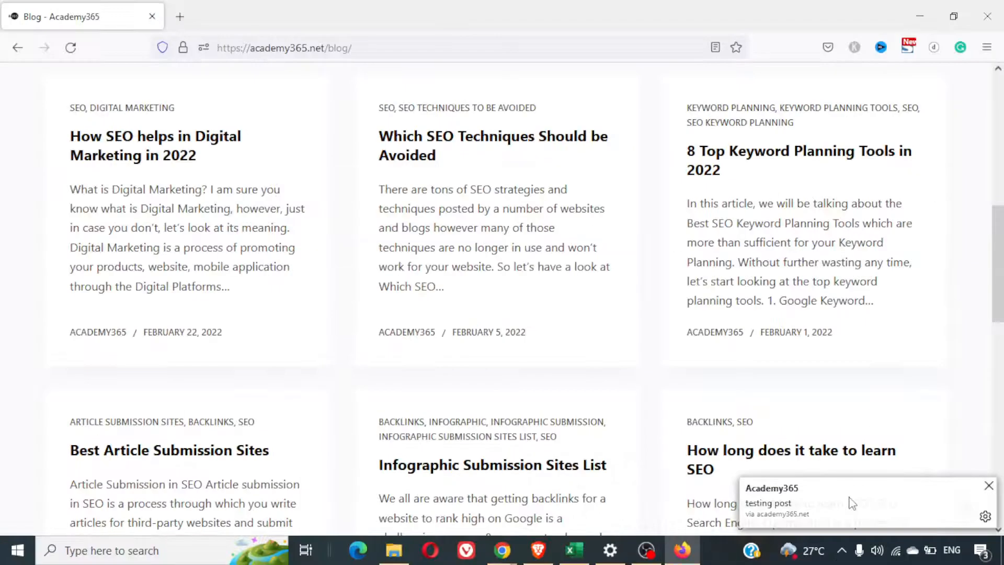
pyautogui.click(775, 495)
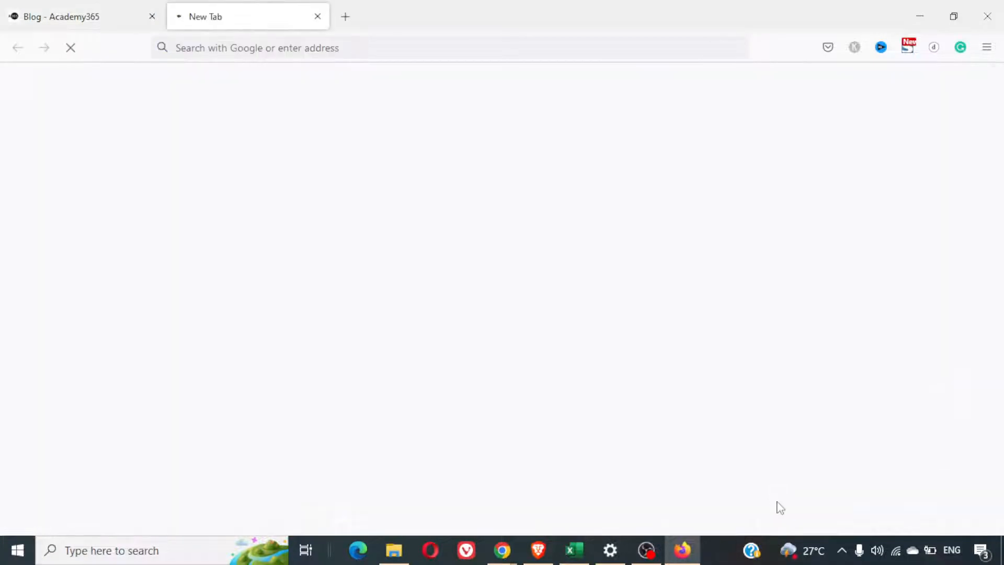